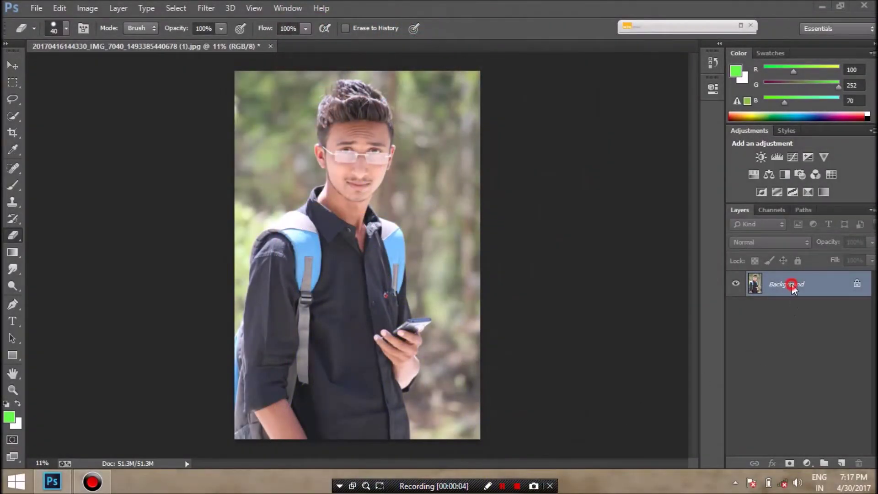
Duplicate the Background layer and launch Color Efex Pro 4 on the Background copy
right_click(791, 284)
left_click(786, 313)
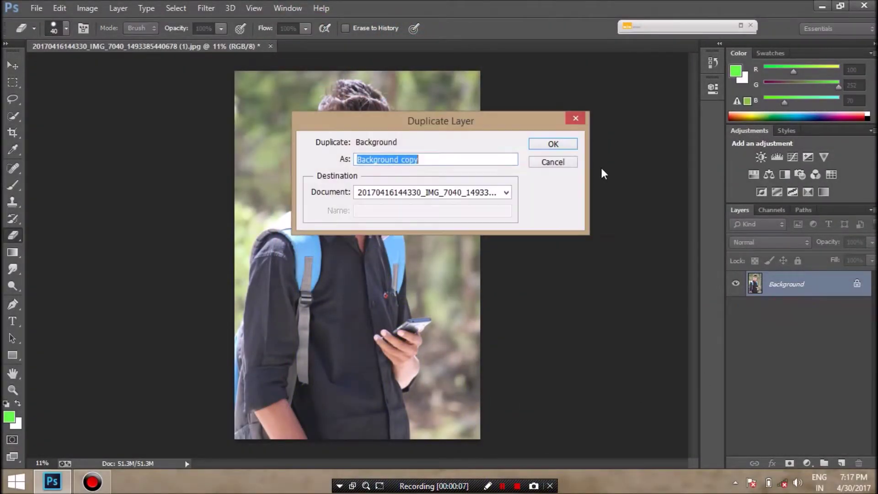
left_click(567, 146)
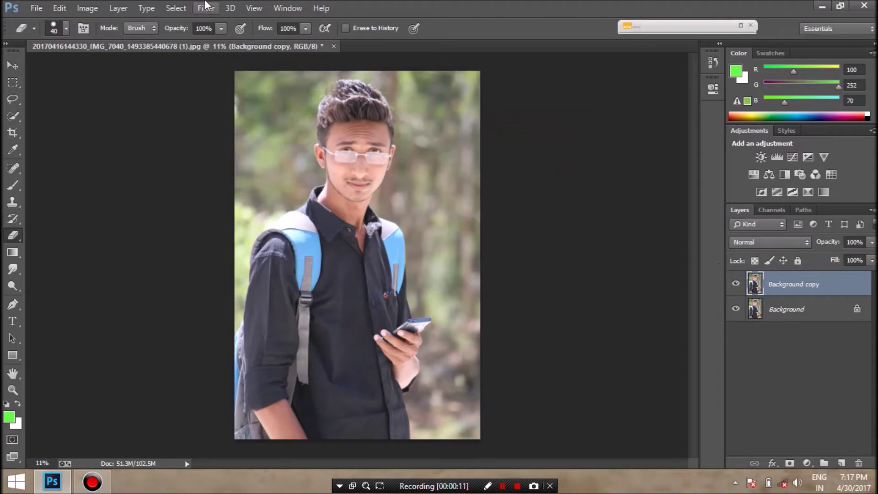
left_click(206, 7)
mouse_move(230, 291)
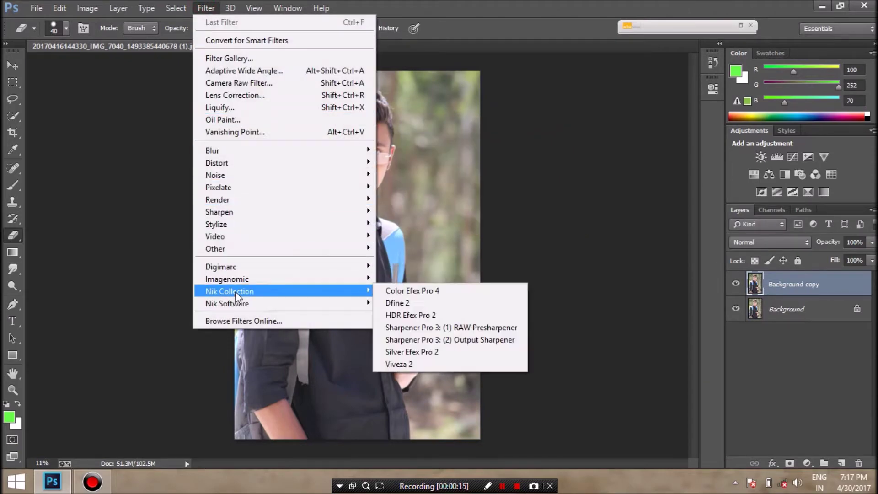
left_click(430, 291)
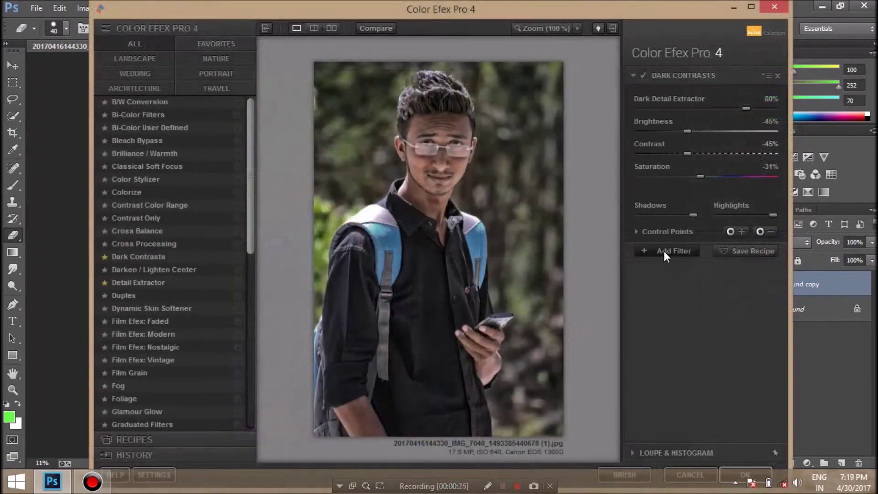
Add the Detail Extractor and Indian Summer filters to the Color Efex stack
left_click(664, 251)
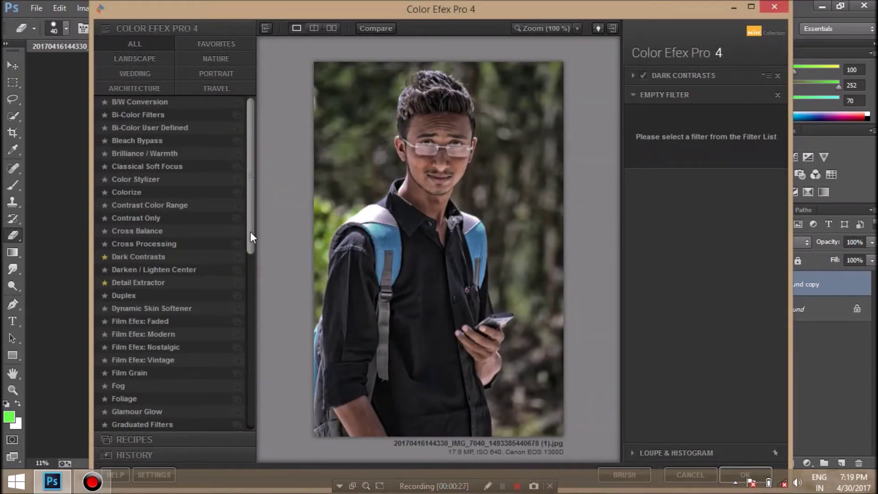
left_click(161, 280)
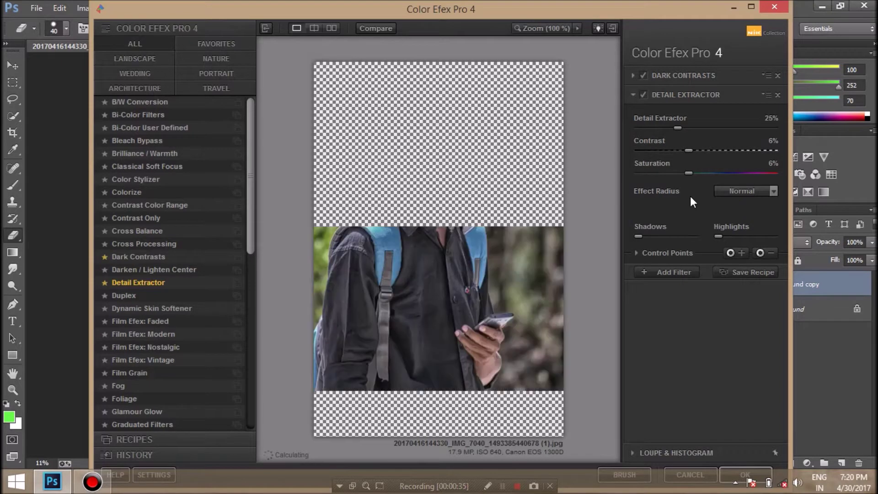
left_click(654, 271)
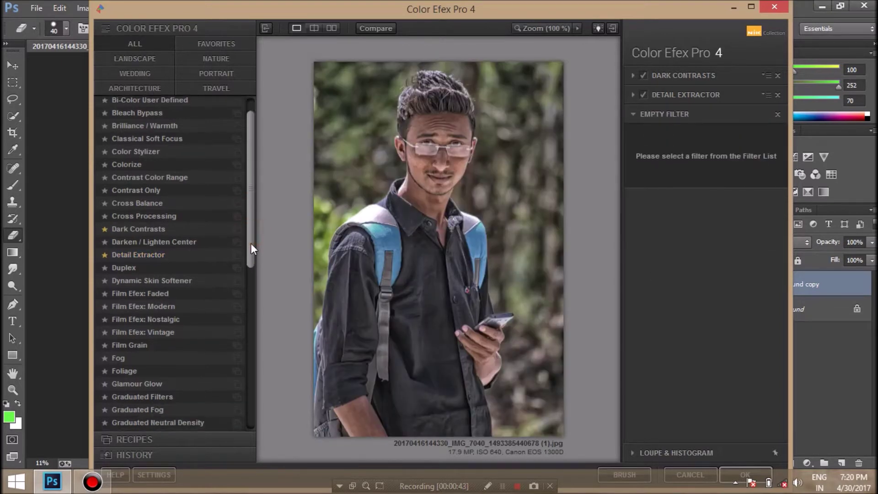
scroll(247, 295, "down", 4)
left_click(204, 349)
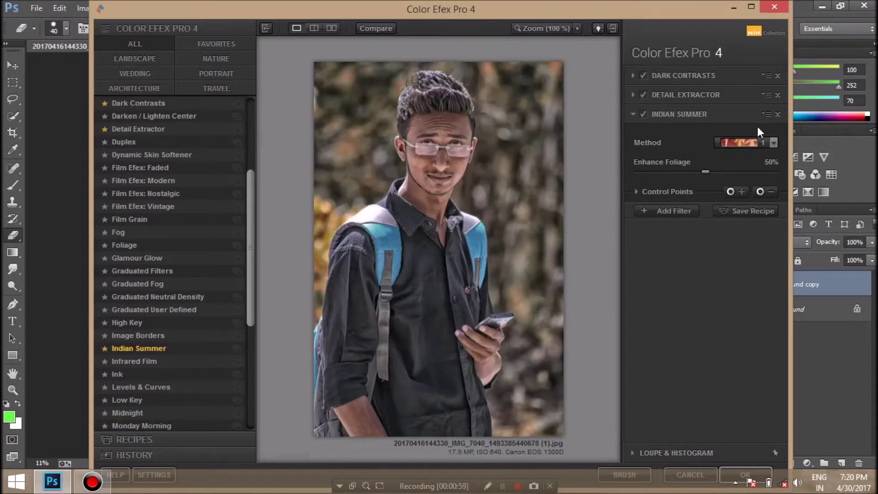
Set Indian Summer to Method 2 with Enhance Foliage at about 83%
left_click(759, 142)
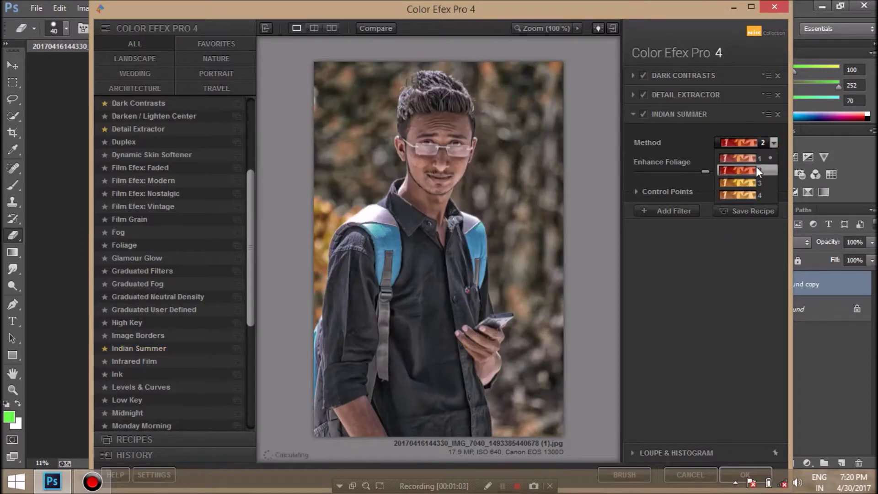
left_click(756, 167)
left_click(726, 171)
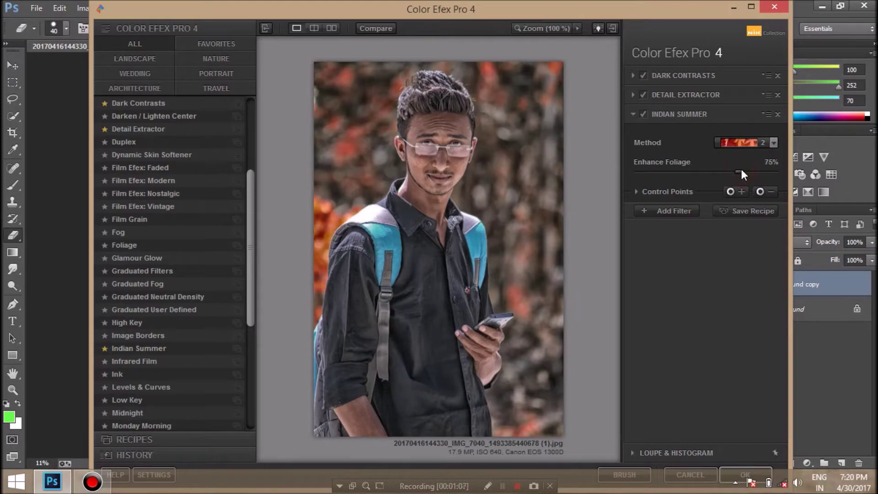
left_click_drag(741, 172, 753, 171)
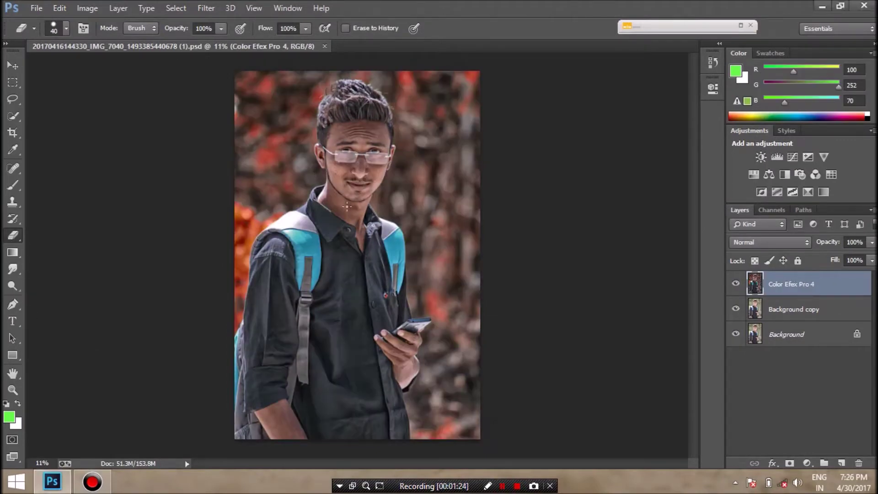
Enlarge the Eraser brush, erase the effect over the face, and merge it into Background copy
right_click(89, 88)
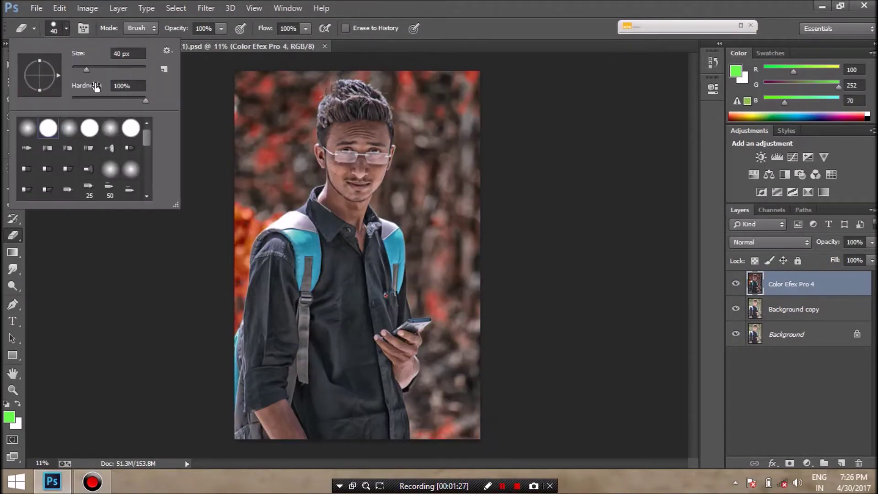
left_click(118, 67)
left_click_drag(134, 67, 136, 67)
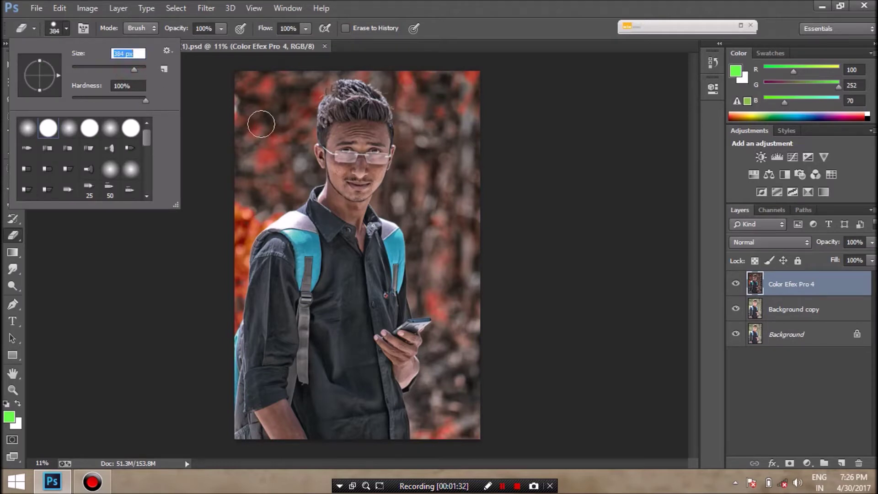
left_click(348, 137)
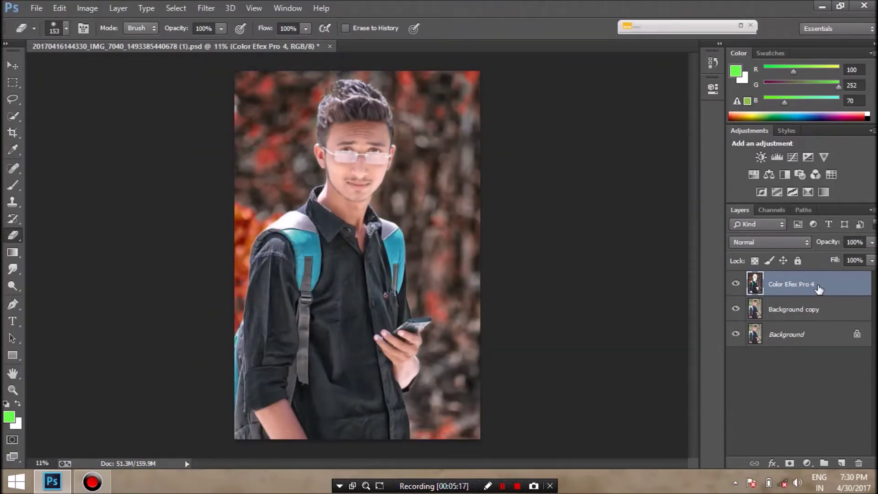
right_click(819, 285)
left_click(622, 369)
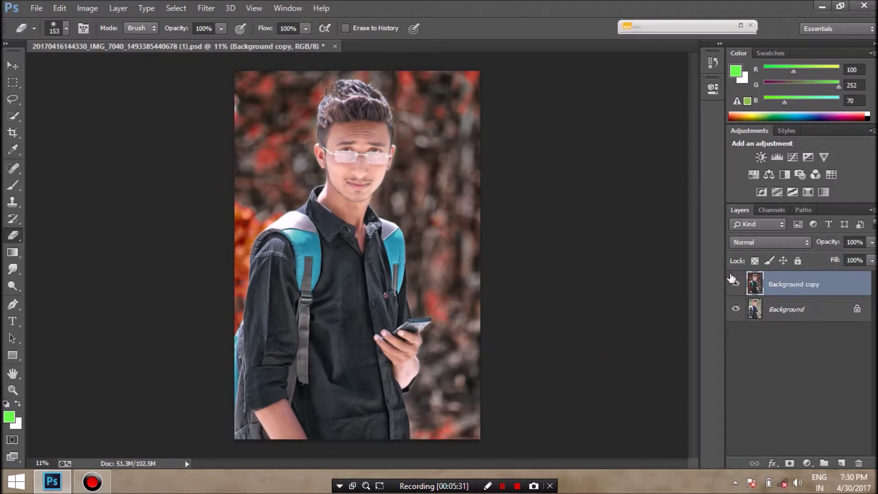
Duplicate Background copy to create Background copy 2
right_click(819, 280)
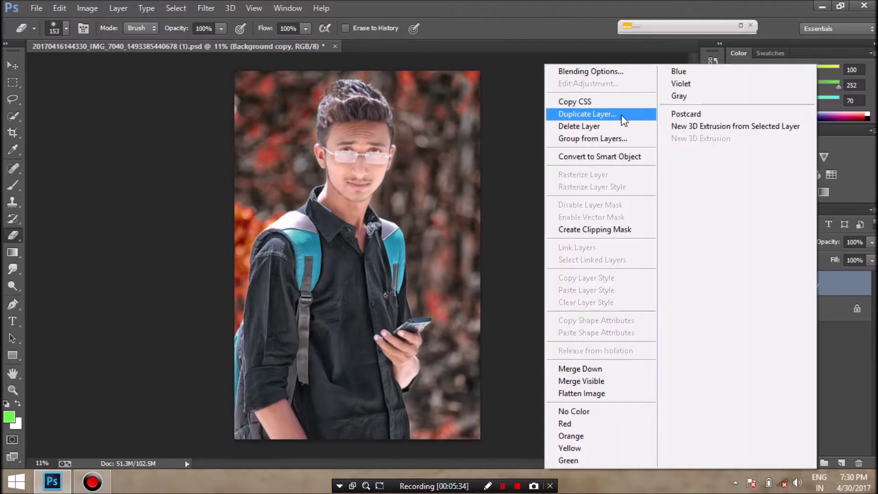
left_click(624, 118)
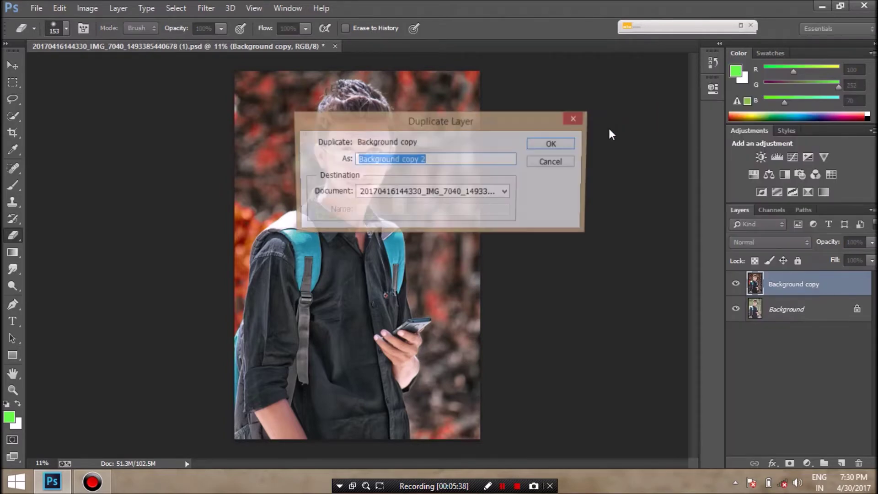
left_click(565, 144)
Select the man with Quick Selection using a brush of about 105 px
left_click(12, 116)
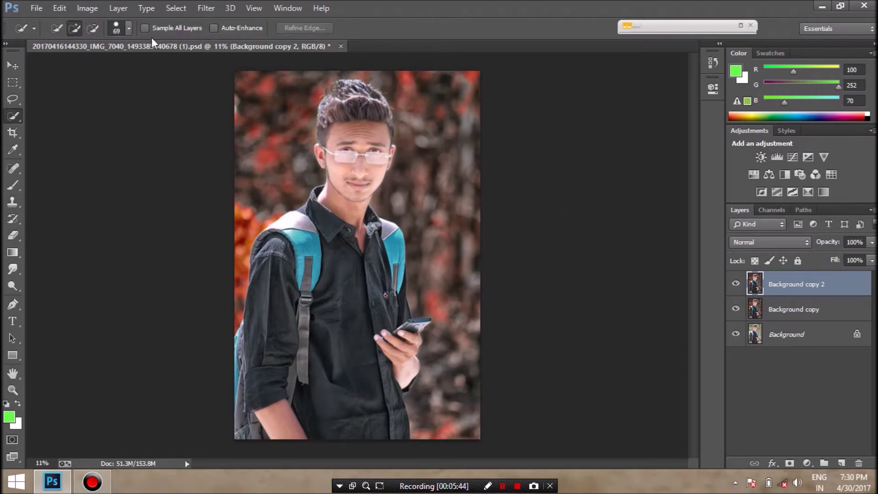
right_click(158, 61)
left_click_drag(114, 66, 121, 66)
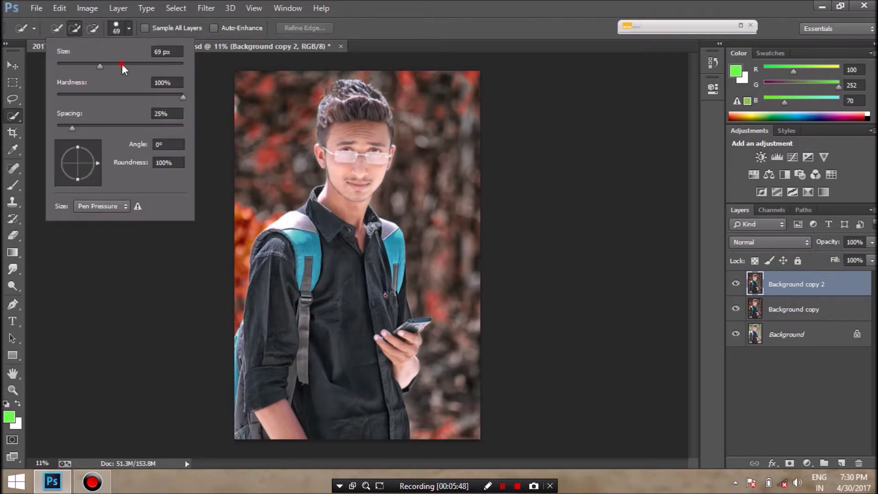
key("Return")
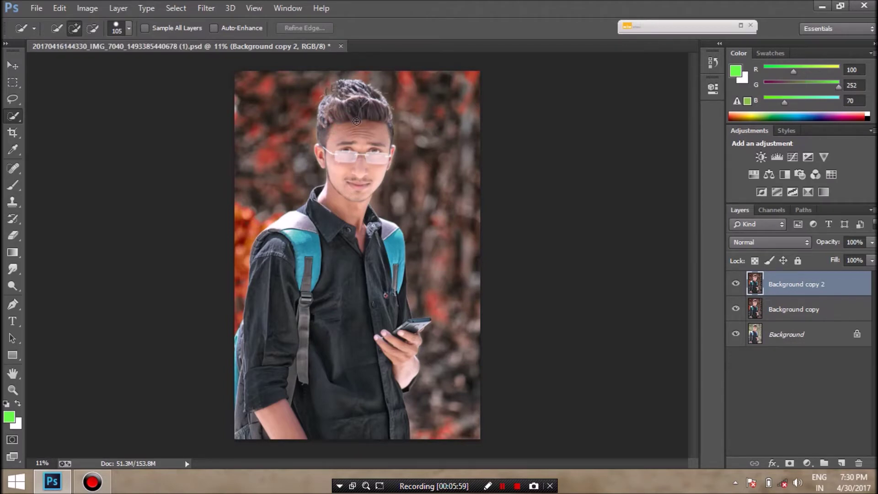
key("XF86AudioLowerVolume")
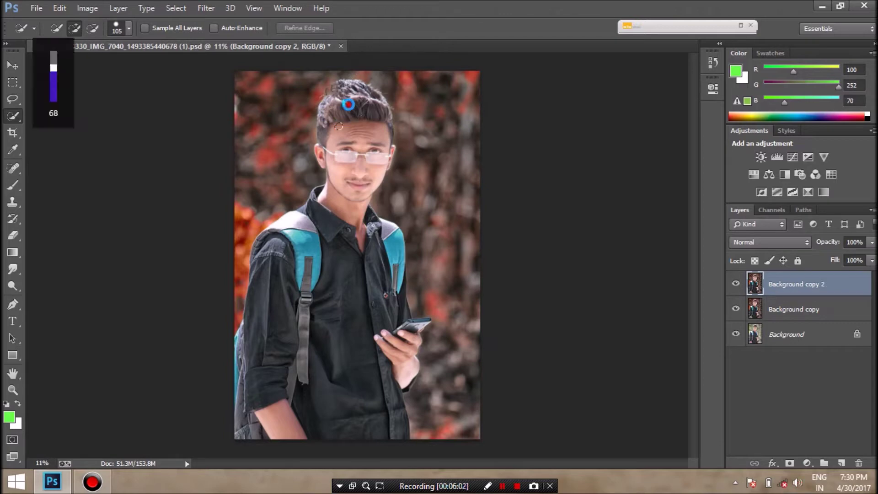
left_click(339, 127)
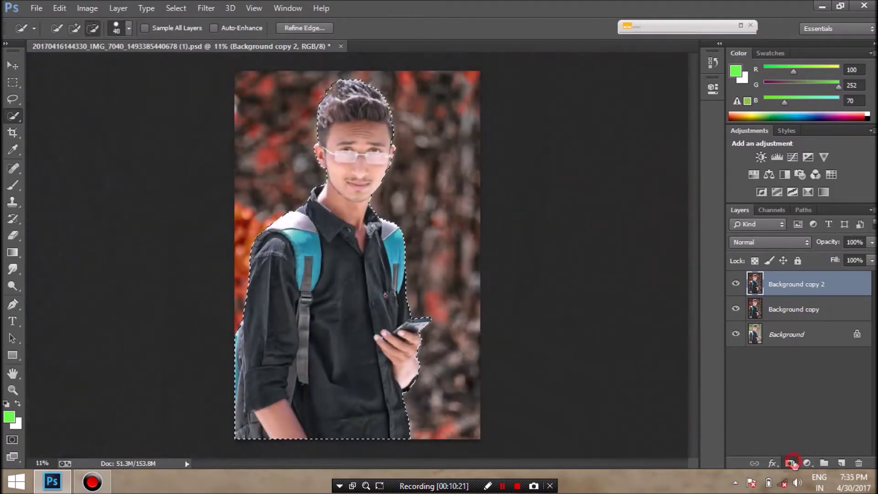
Mask out the background, hide the lower layers, and apply the mask permanently
left_click(792, 464)
left_click(736, 334)
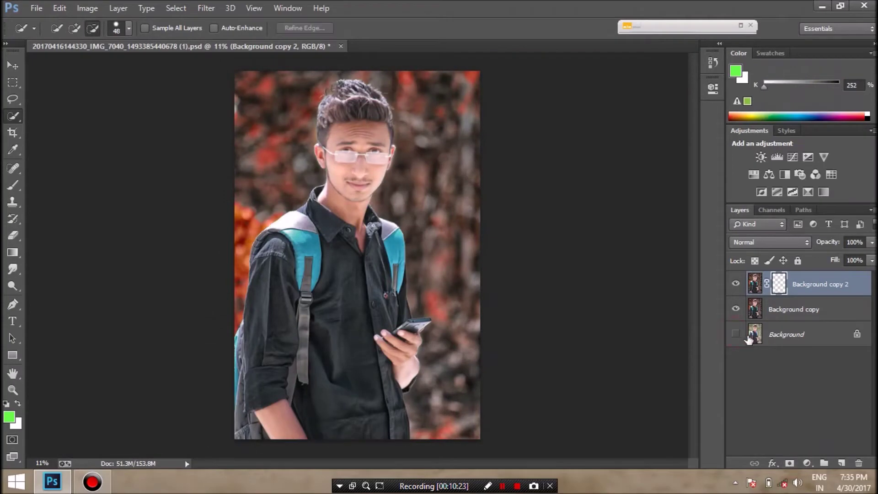
left_click(736, 309)
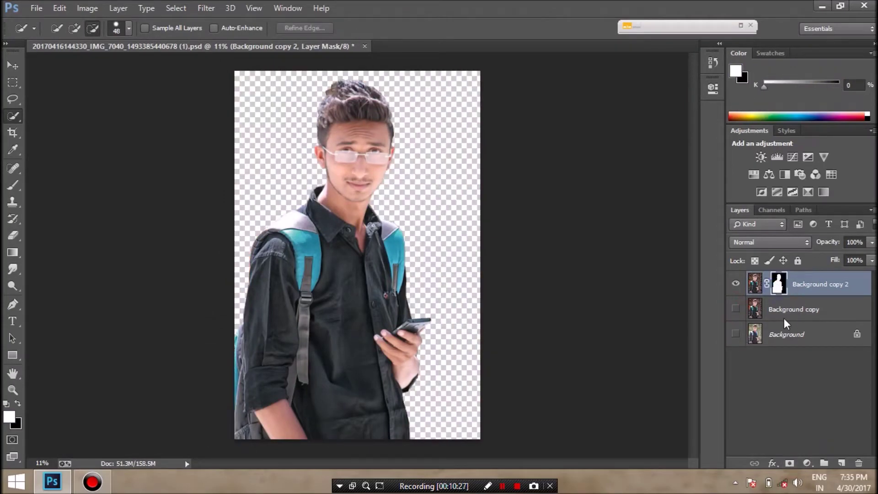
right_click(787, 317)
left_click(781, 361)
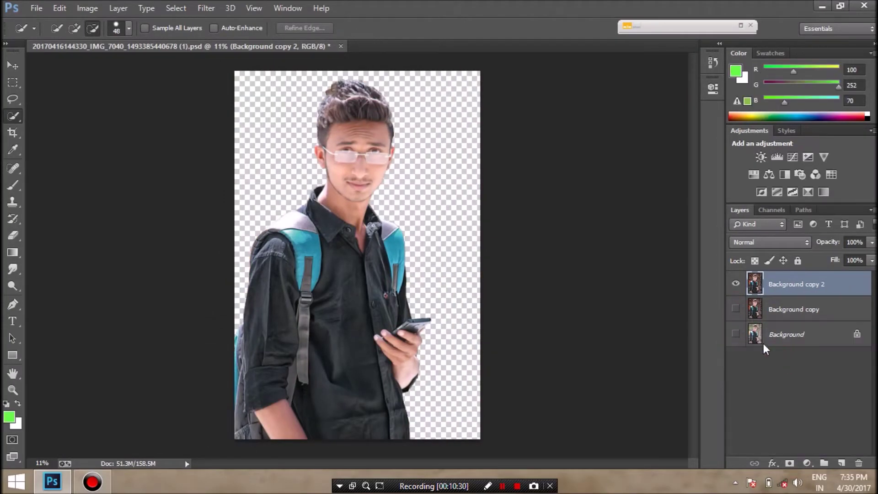
Show and select Background copy, then open the Camera Raw Filter on it
left_click(736, 309)
left_click(776, 315)
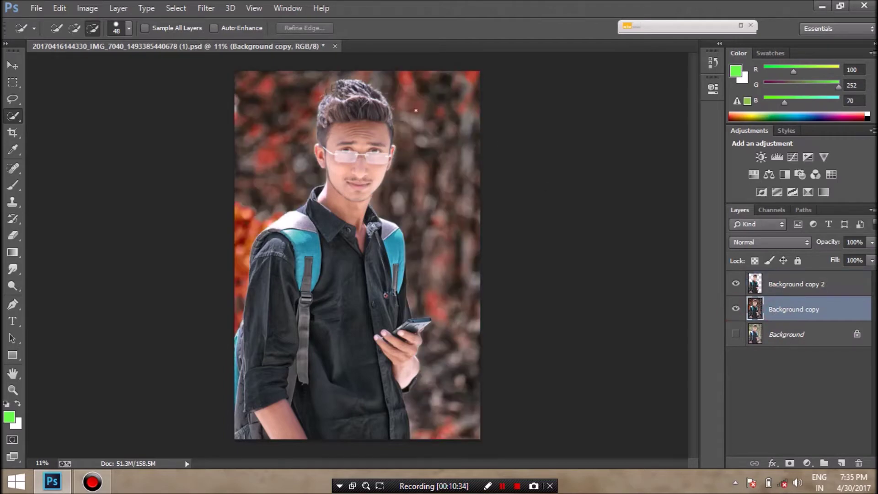
left_click(214, 9)
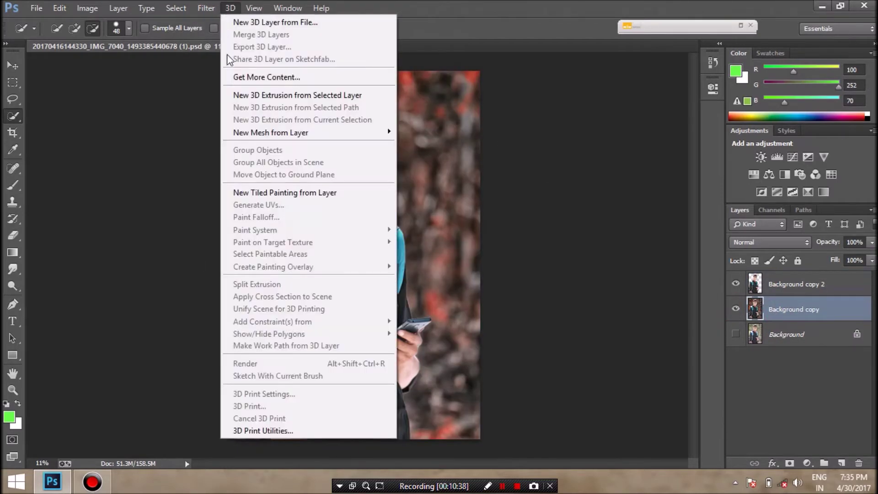
left_click(271, 83)
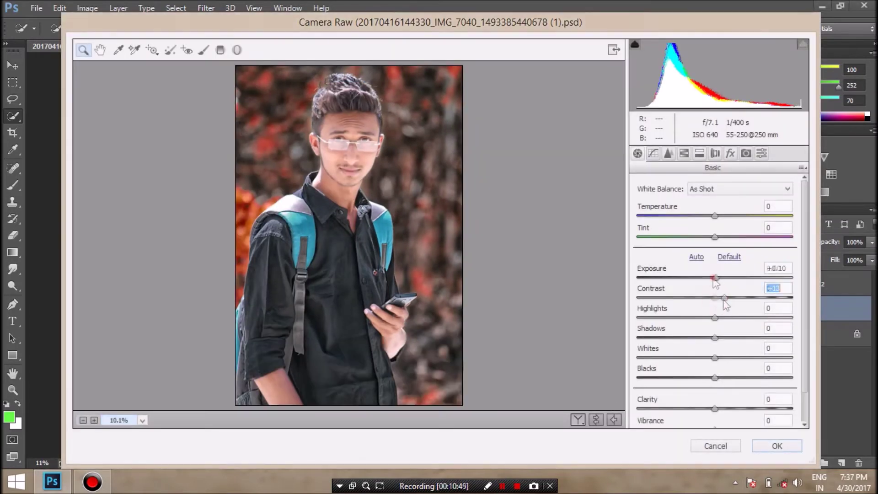
Adjust highlights, shadows, whites, blacks, clarity, vibrance and saturation in Camera Raw
left_click_drag(707, 318, 700, 318)
mouse_move(714, 338)
left_mouse_down()
mouse_move(725, 338)
mouse_move(706, 322)
mouse_move(707, 343)
mouse_move(747, 343)
left_mouse_up()
scroll(713, 320, "down", 2)
left_click_drag(715, 375, 716, 374)
mouse_move(715, 396)
left_mouse_down()
mouse_move(717, 416)
mouse_move(727, 416)
left_mouse_up()
Add luminance noise reduction, boost red saturation, apply, and show Background copy 2
left_click(668, 154)
left_click_drag(639, 315, 700, 315)
left_click(683, 153)
left_click_drag(719, 245, 727, 245)
key("Return")
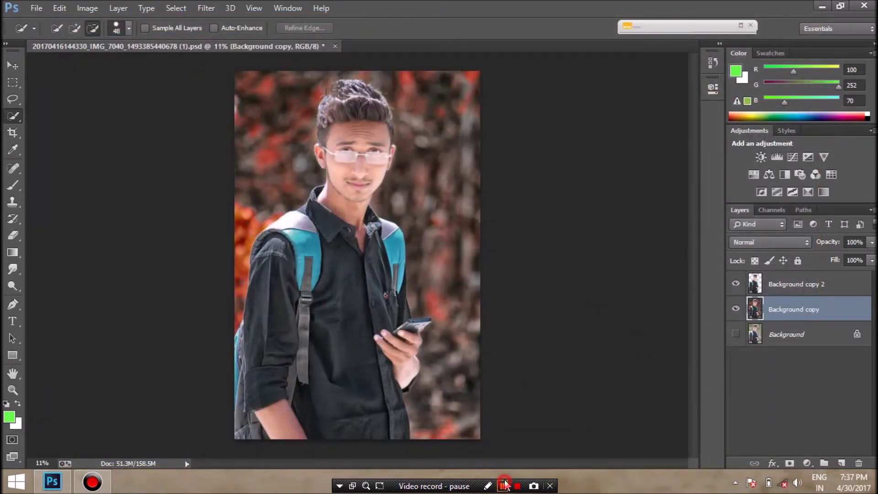
left_click(736, 284)
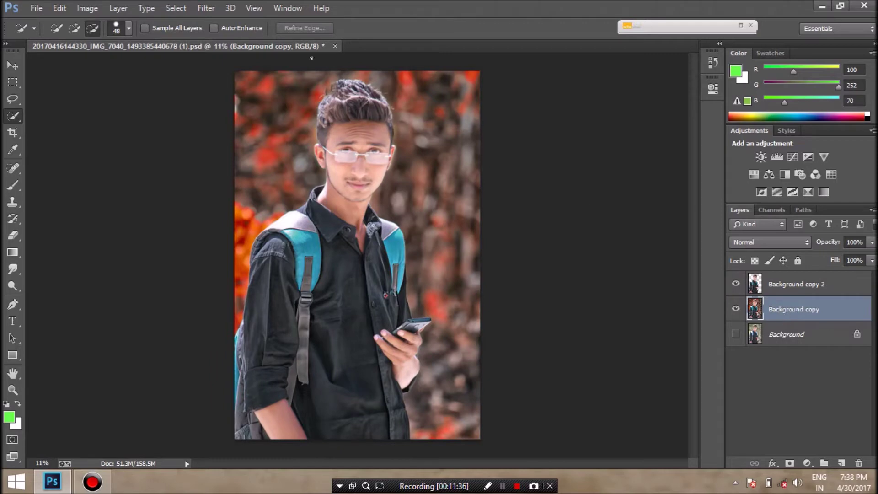
Apply a Field Blur of about 51 px to Background copy
left_click(206, 8)
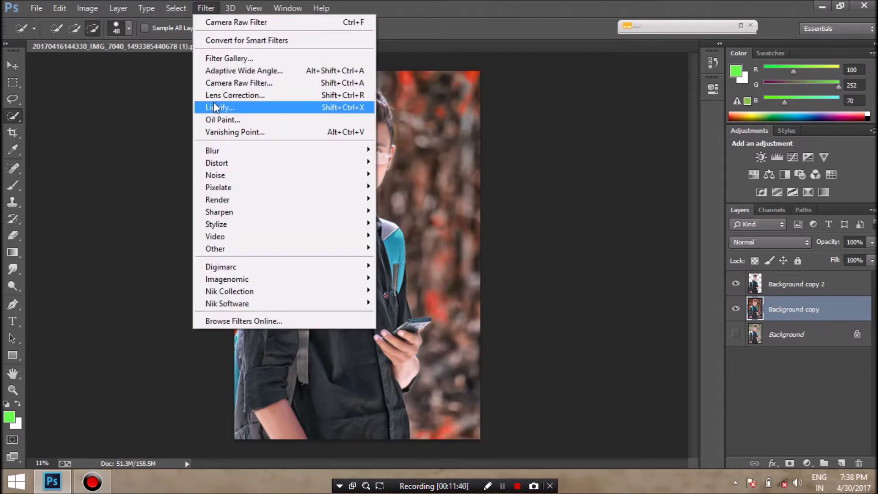
mouse_move(213, 150)
left_click(417, 151)
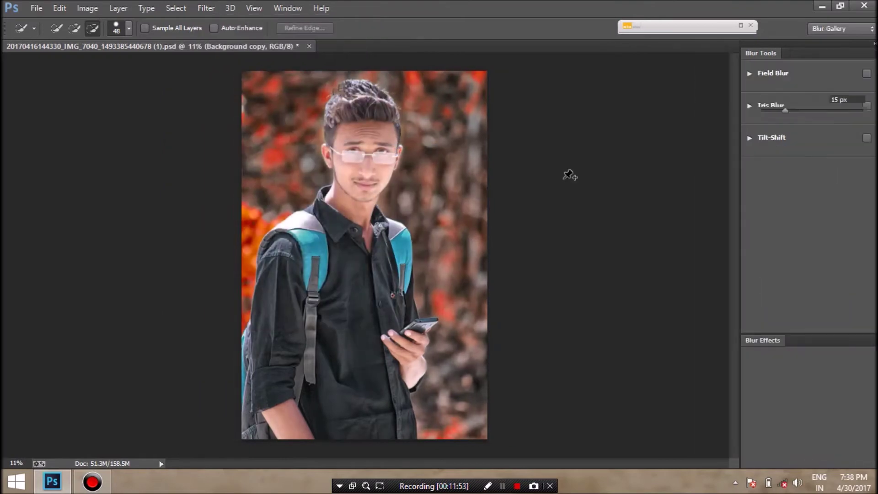
mouse_move(785, 110)
left_mouse_down()
mouse_move(814, 109)
mouse_move(802, 109)
left_mouse_up()
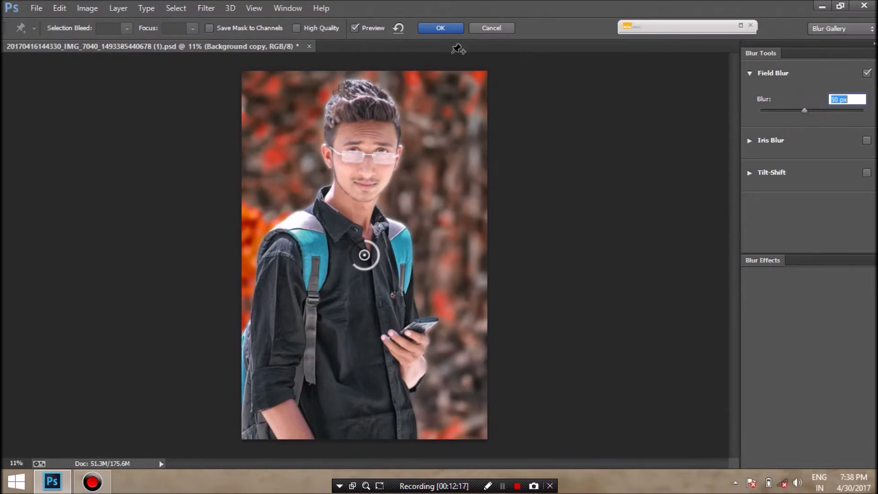
left_click_drag(806, 111, 806, 111)
left_click(441, 27)
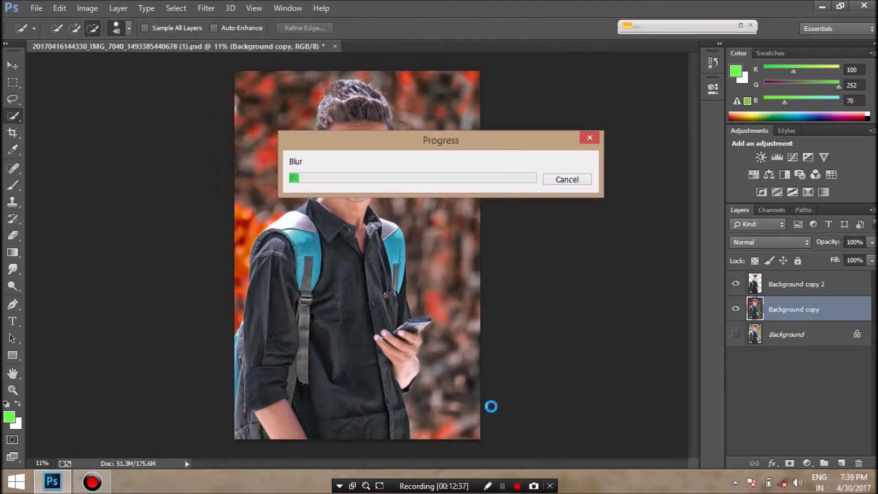
Hide the blurred Background copy and make Background copy 2 the working layer
left_click(735, 284)
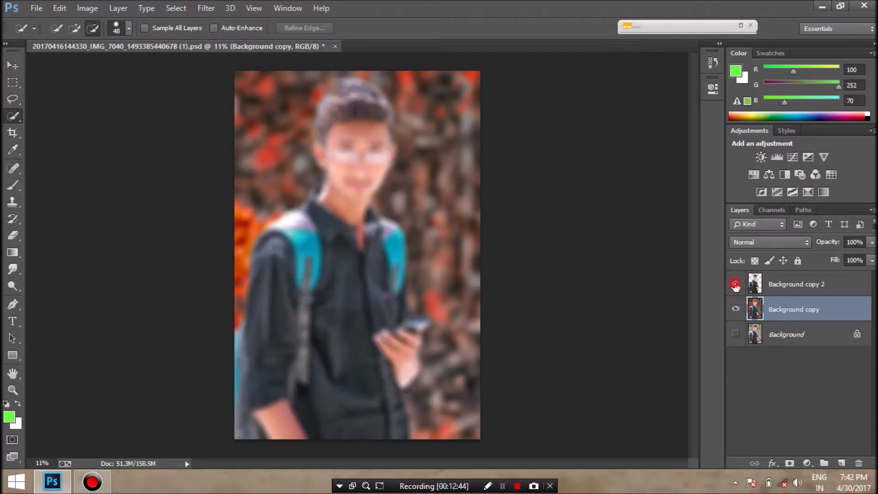
left_click(735, 284)
left_click(735, 310)
left_click(787, 284)
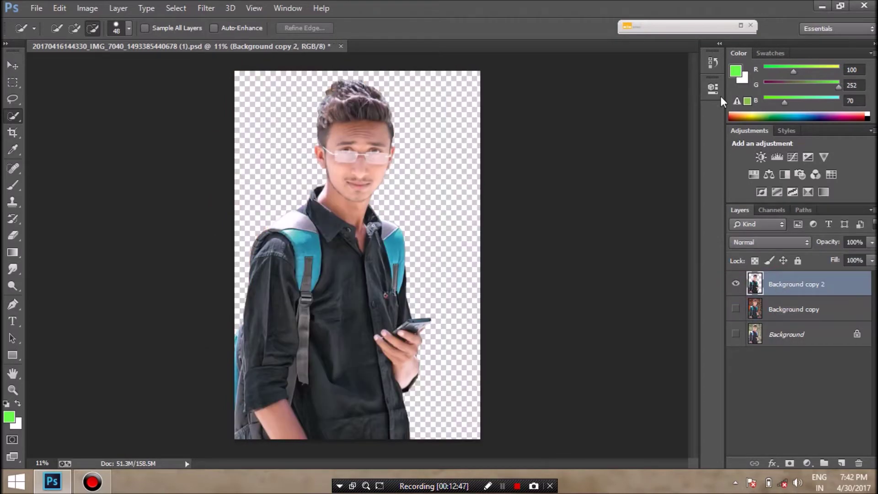
left_click(738, 27)
Apply Contrast Color Range with a 130° colour hue, then toggle its layer to compare
left_click(713, 80)
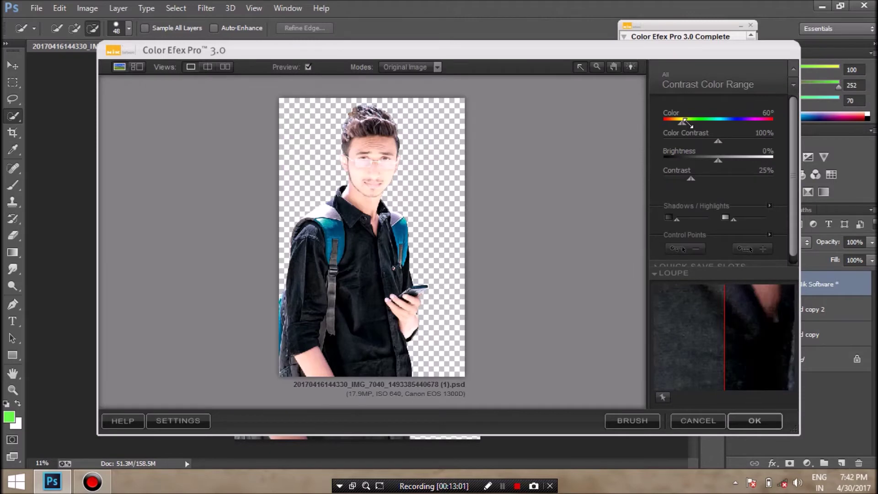
left_click(685, 119)
left_click(691, 120)
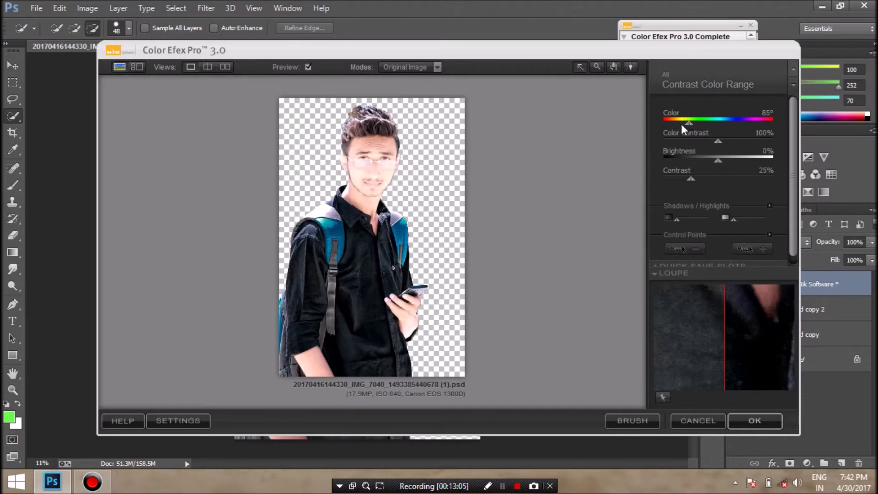
left_click_drag(689, 123, 699, 123)
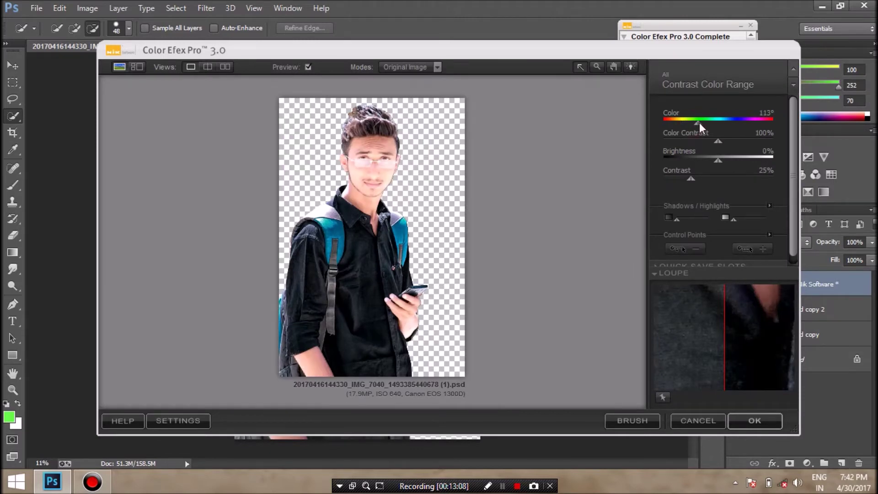
left_click(696, 120)
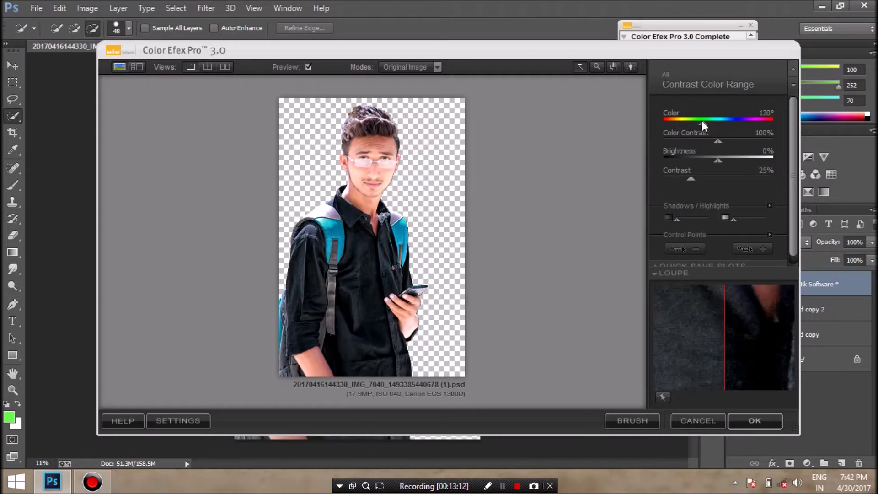
left_click_drag(701, 122, 700, 122)
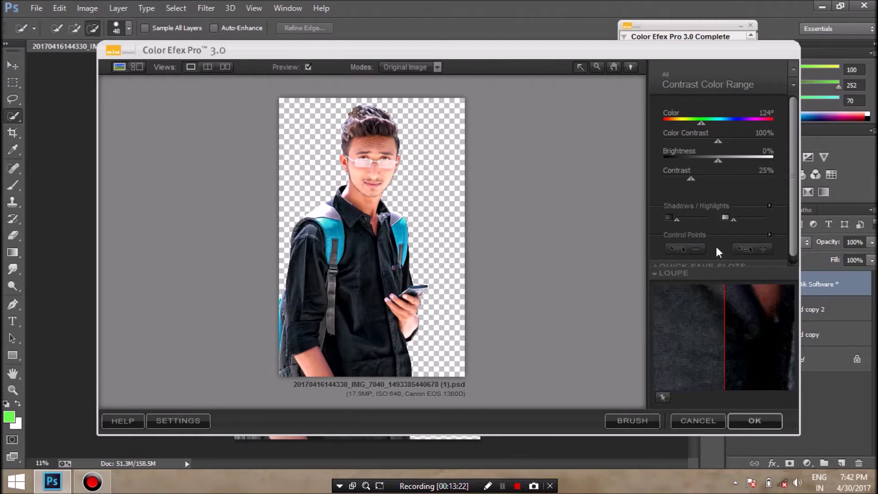
left_click_drag(701, 123, 704, 123)
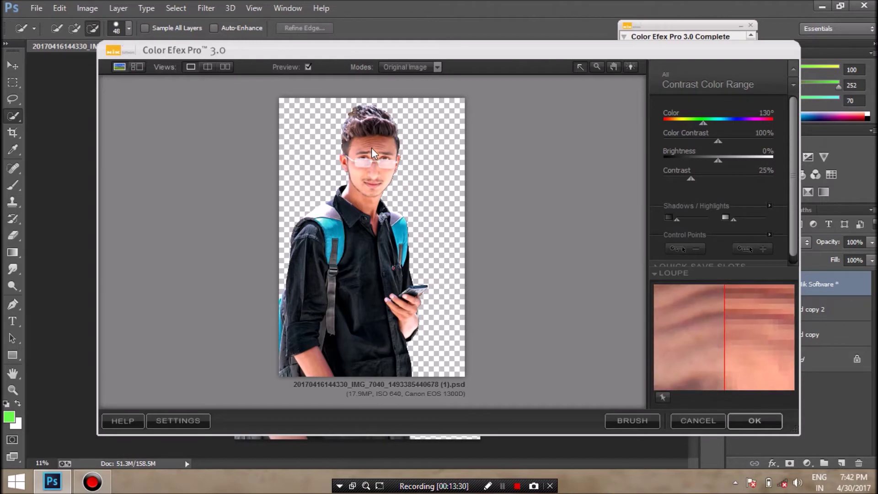
left_click(750, 422)
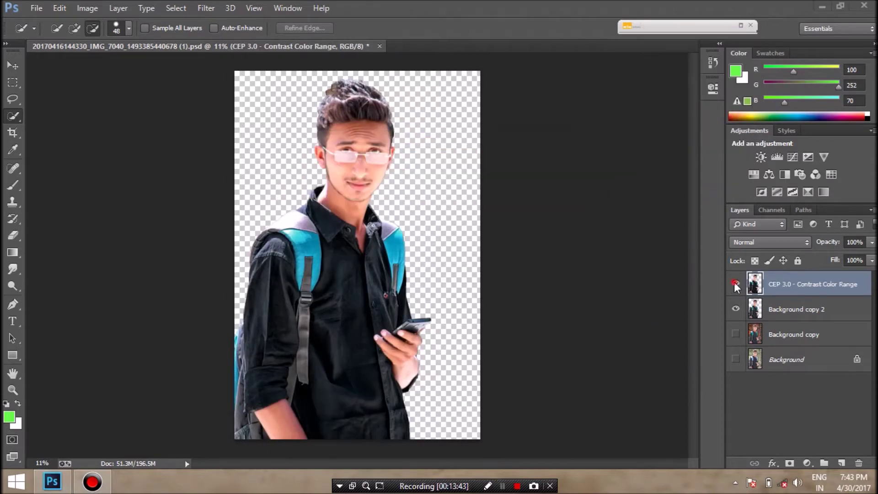
left_click(735, 284)
Show the contrast and blurred layers, then merge the contrast layer into Background copy 2
left_click(735, 283)
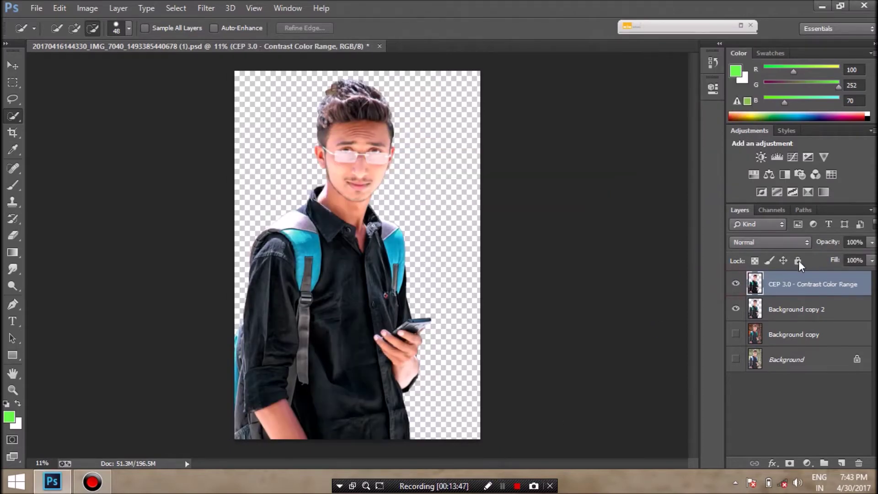
left_click(735, 334)
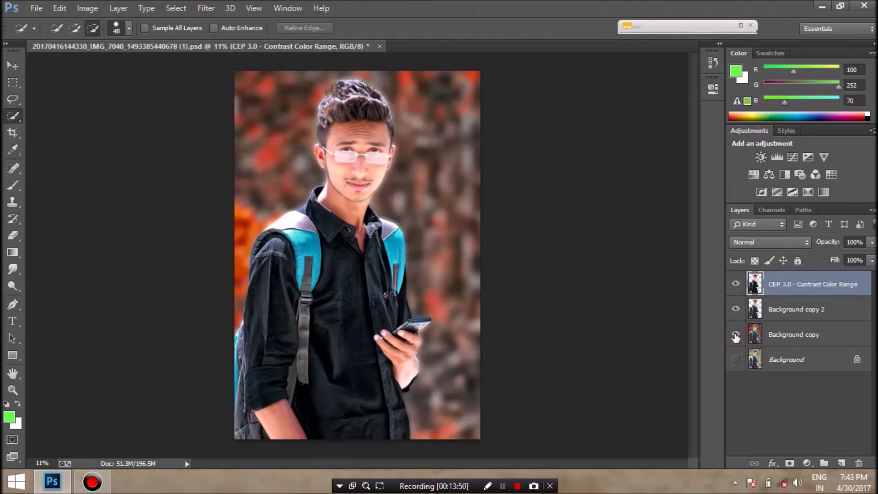
right_click(813, 292)
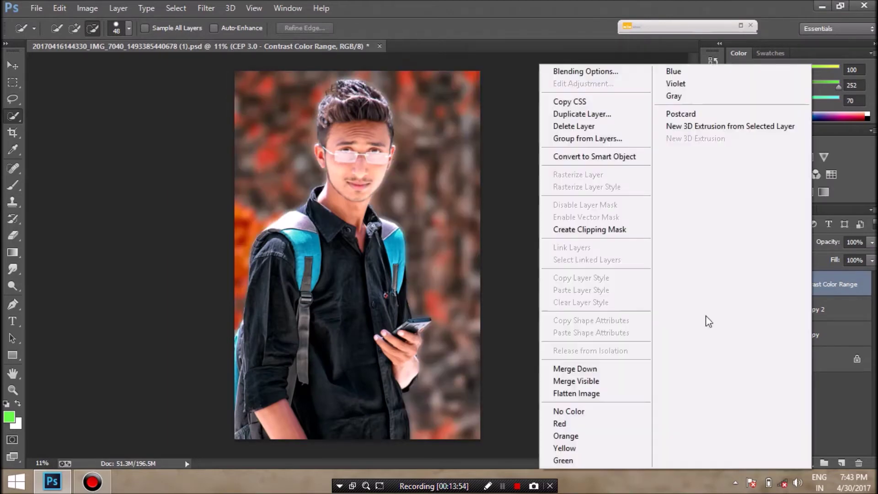
left_click(593, 369)
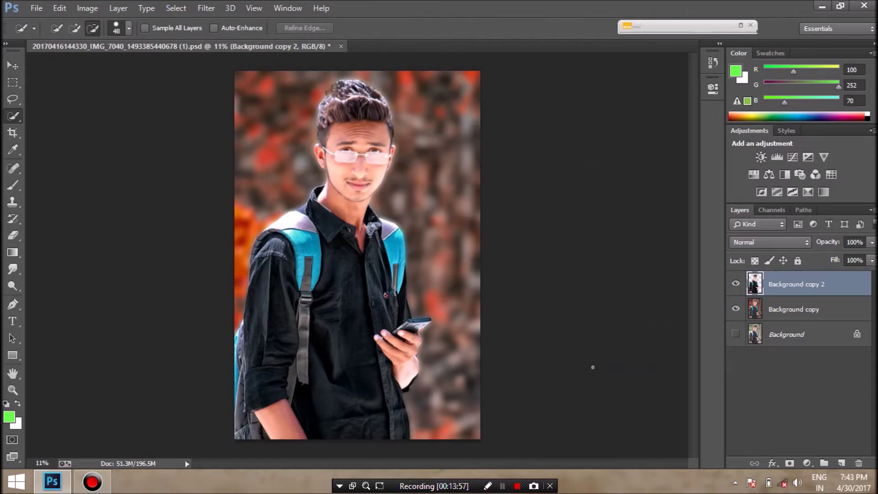
Duplicate Background copy 2 as Background copy 3 and zoom to 44%
right_click(802, 291)
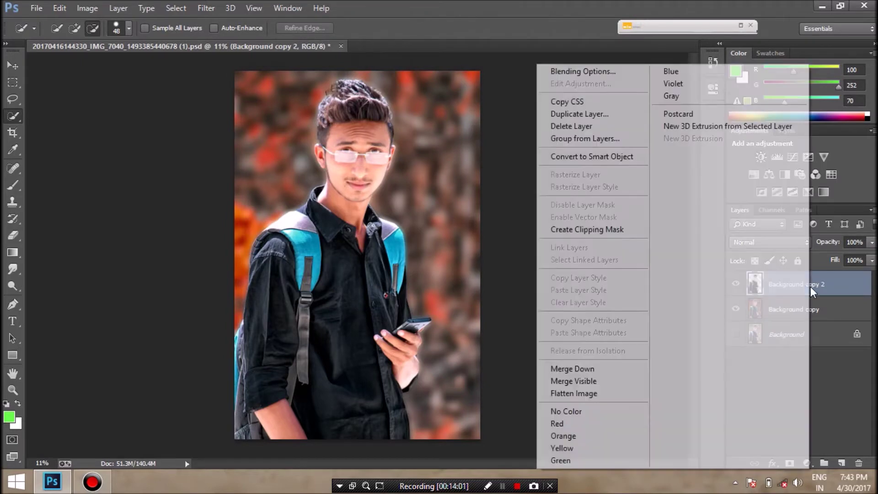
left_click(602, 116)
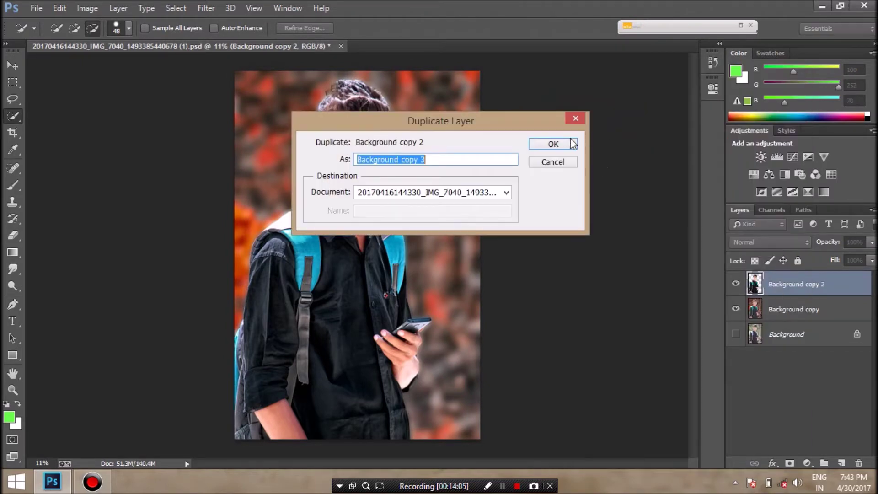
left_click(564, 141)
left_click(51, 463)
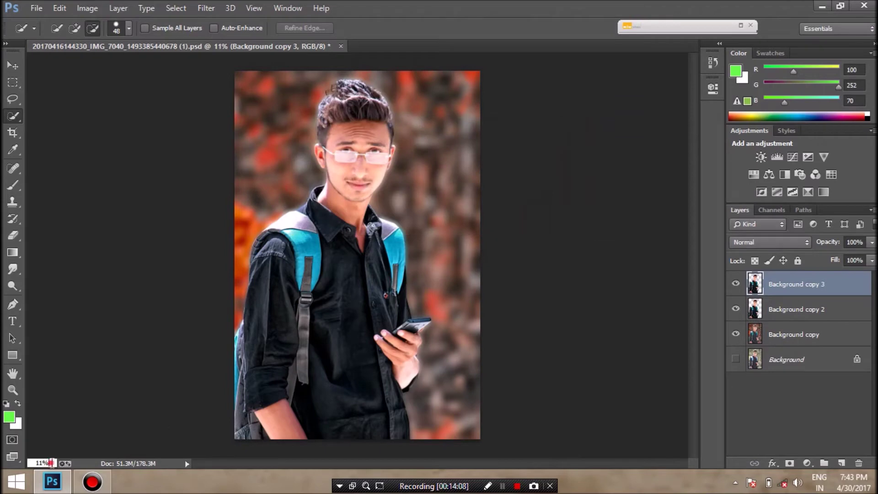
type("44")
key("Return")
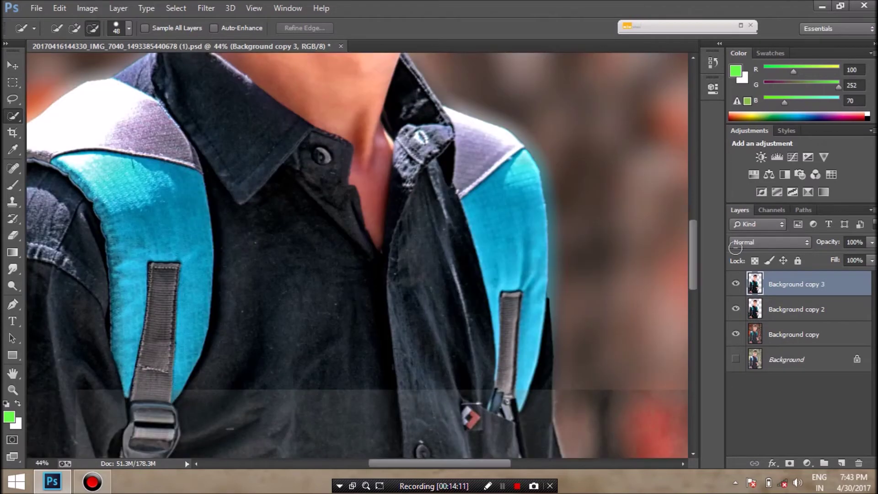
Set the Smudge brush to about 198 px and zoom to 55% on the face
left_click(695, 217)
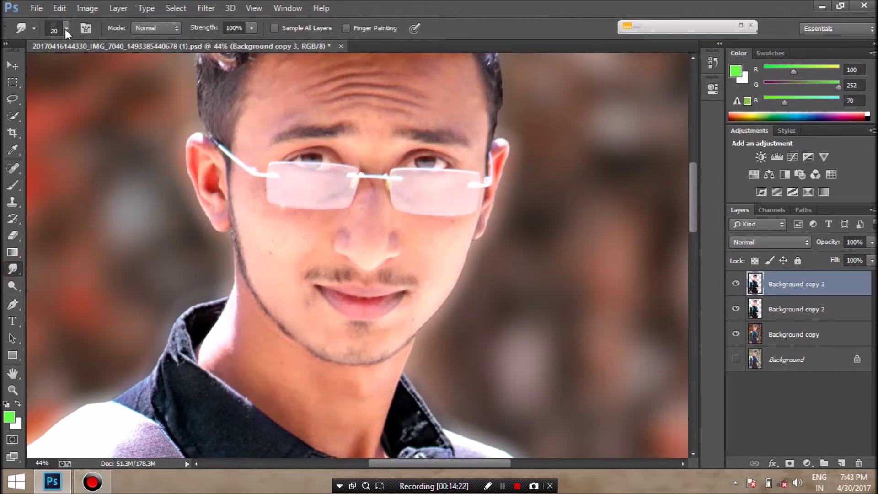
left_click(67, 28)
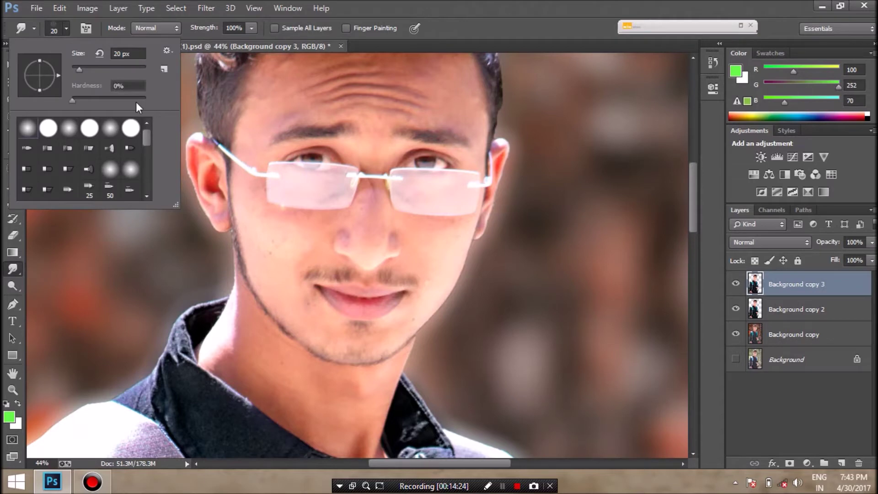
left_click_drag(79, 68, 93, 69)
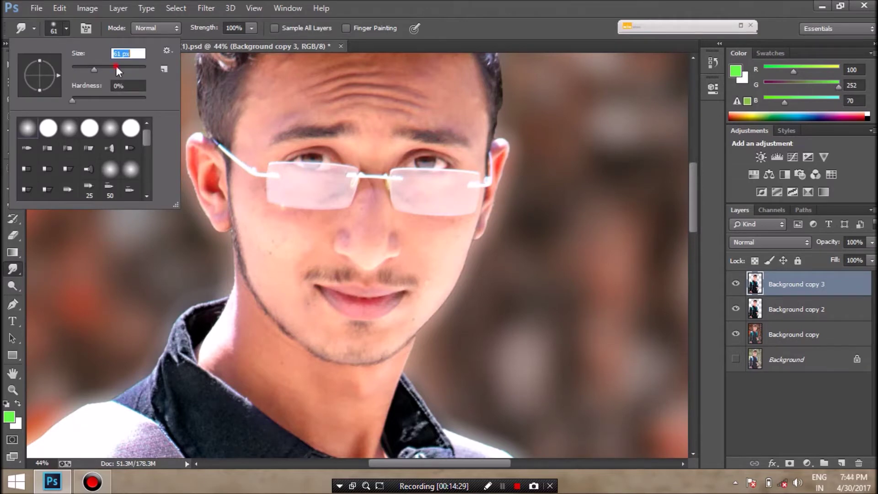
left_click_drag(122, 65, 127, 68)
left_click(690, 209)
scroll(690, 186, "up", 1)
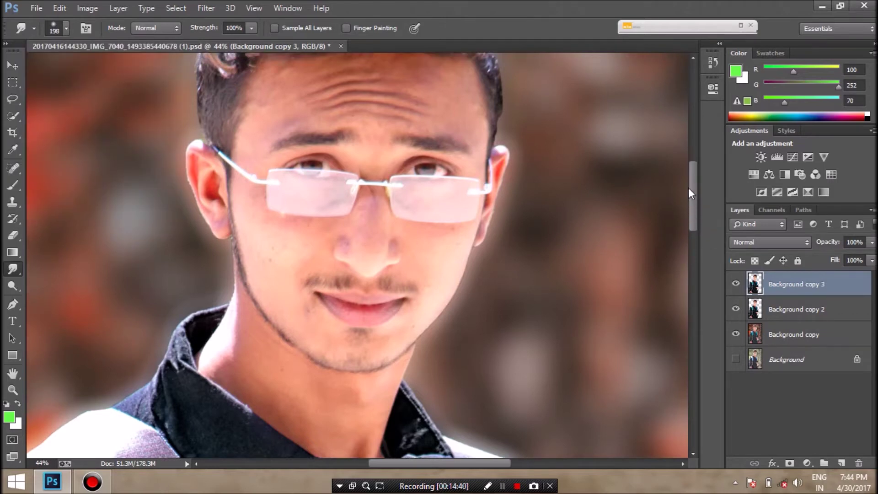
left_click(47, 463)
type("55")
key("Return")
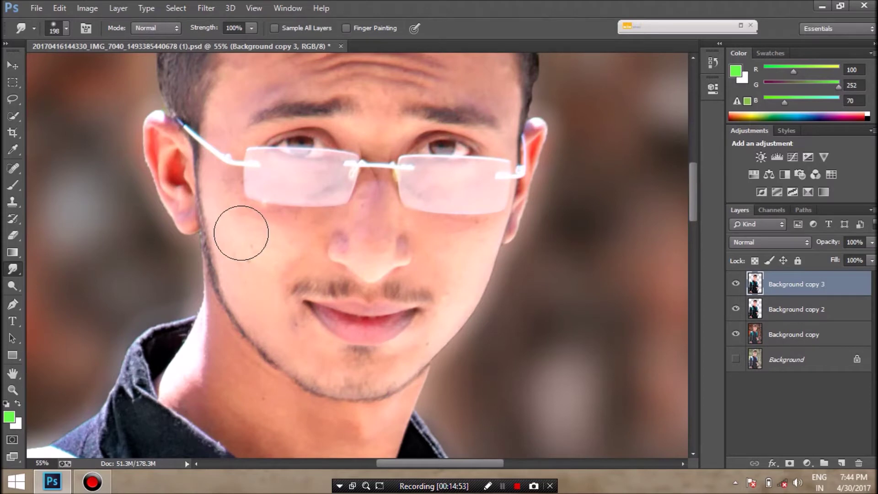
Undo a trial smudge, then set Smudge strength to 12% and brush size to 139 px
mouse_move(296, 240)
left_mouse_down()
mouse_move(261, 259)
mouse_move(251, 251)
left_mouse_up()
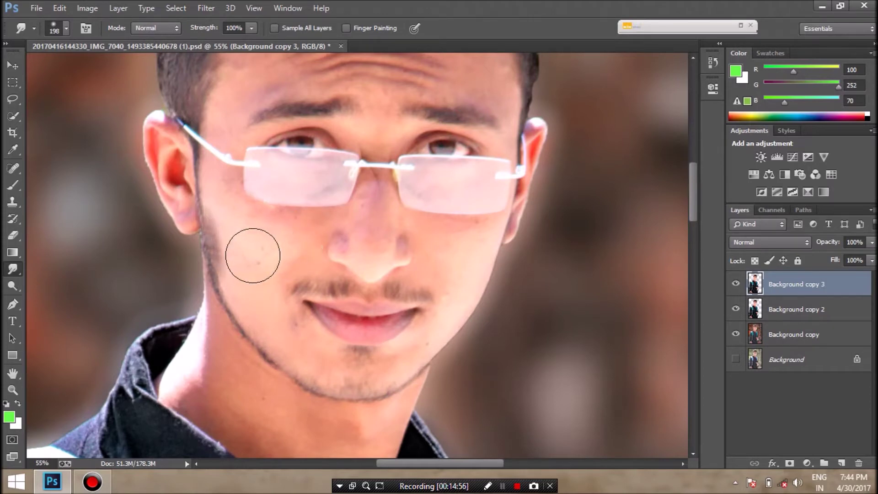
key("ctrl+z")
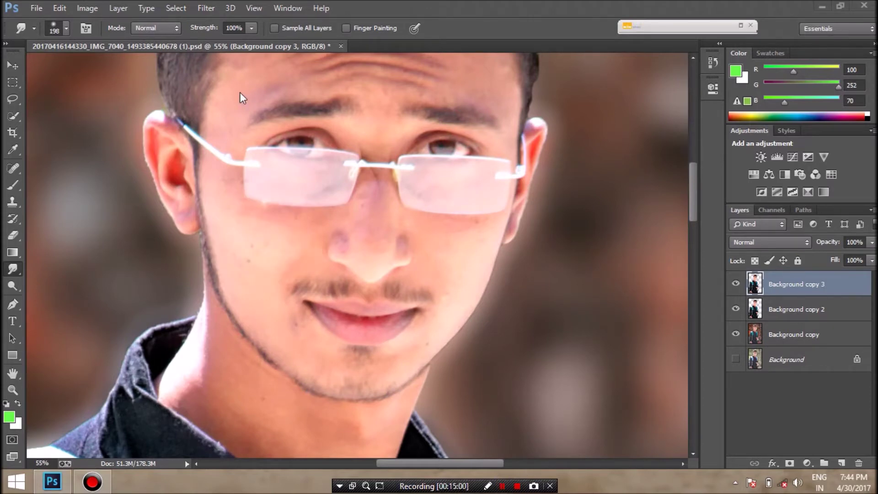
left_click(252, 29)
left_click(189, 42)
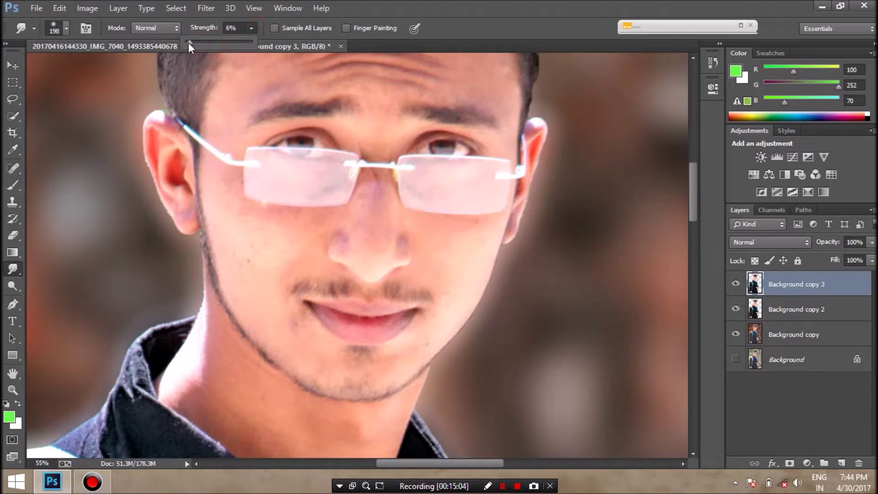
left_click_drag(191, 43, 194, 42)
left_click(66, 28)
left_click_drag(69, 57, 53, 57)
left_click(240, 223)
Smudge the jaw, chin and cheeks to smooth the skin, then zoom out
left_click_drag(263, 222, 263, 300)
left_click_drag(290, 345, 460, 247)
left_click_drag(451, 314, 441, 258)
left_click_drag(693, 197, 692, 179)
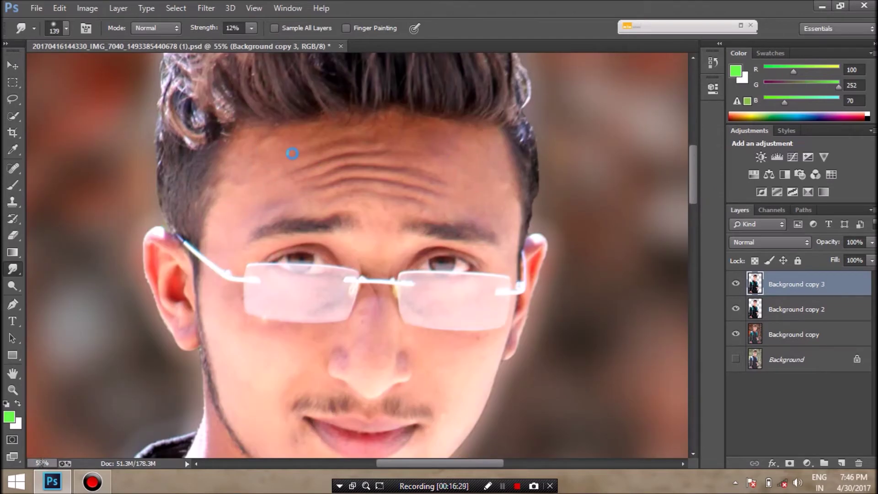
type("11")
key("Return")
Merge the smoothed layer down and duplicate Background copy 2 as a new Background copy 3
left_click(735, 284)
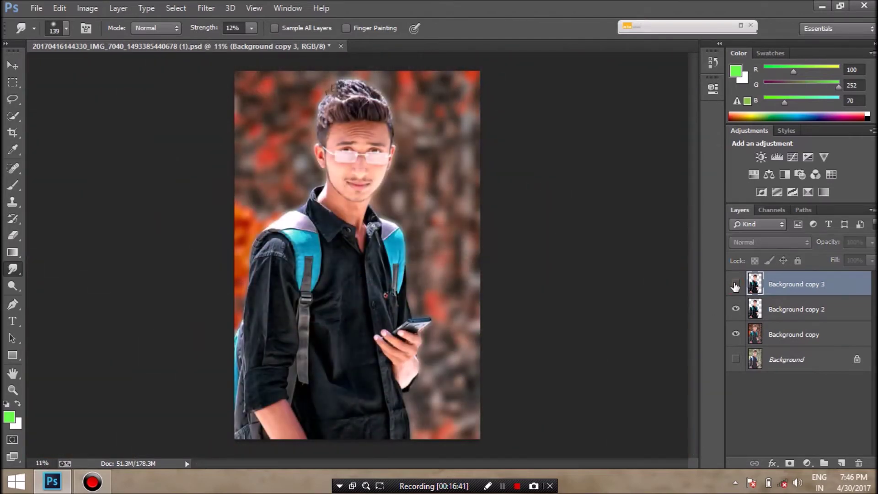
right_click(817, 283)
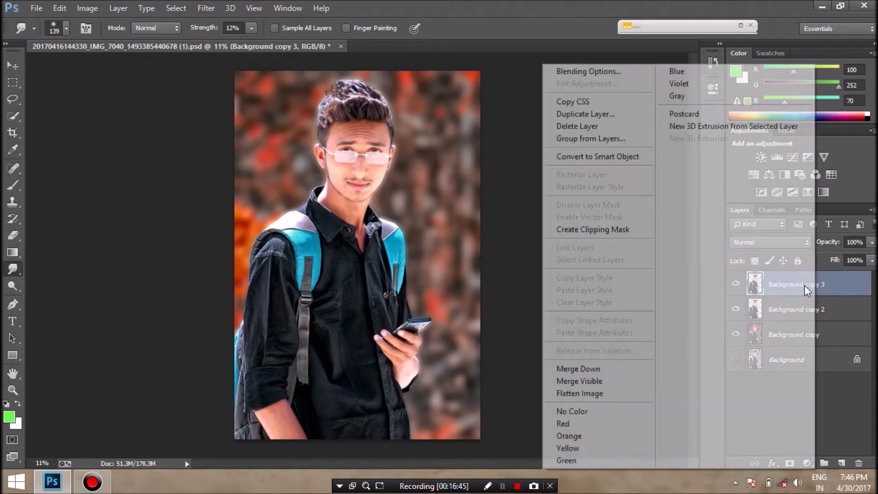
left_click(601, 365)
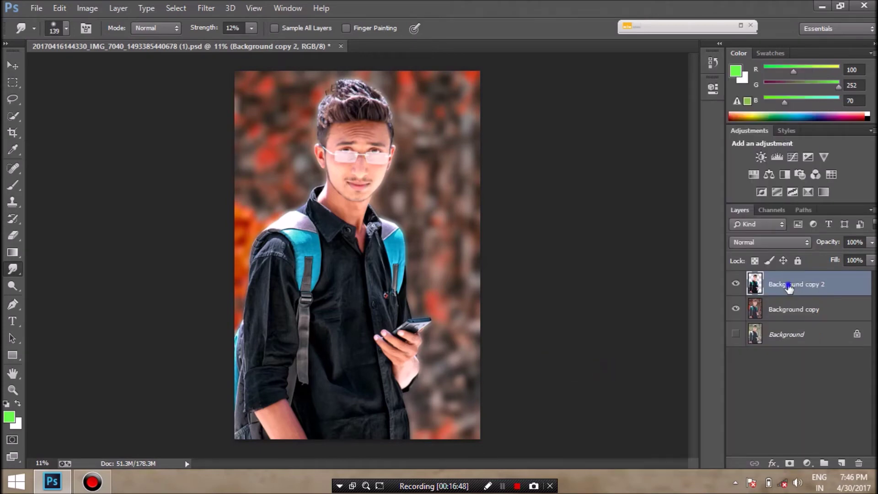
right_click(778, 283)
left_click(563, 118)
key("Return")
Zoom to 64%, pick a brush preset, and smudge the top of the hair into strands
left_click(53, 461)
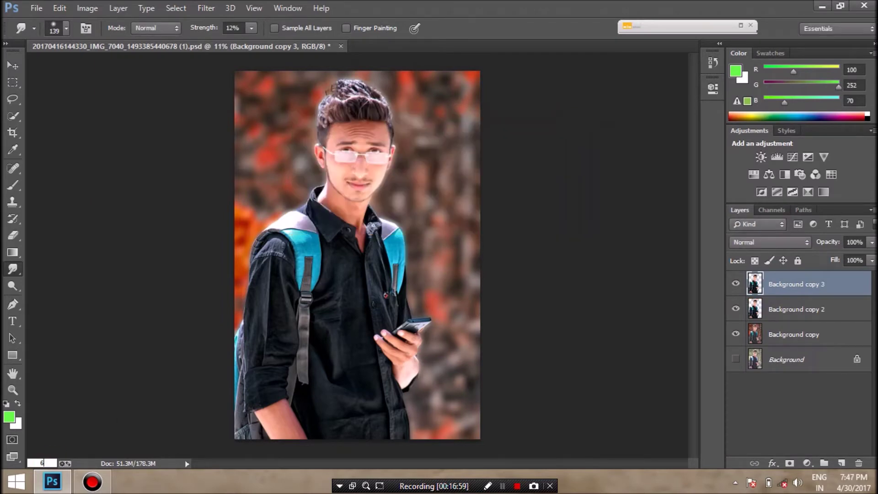
key("Return")
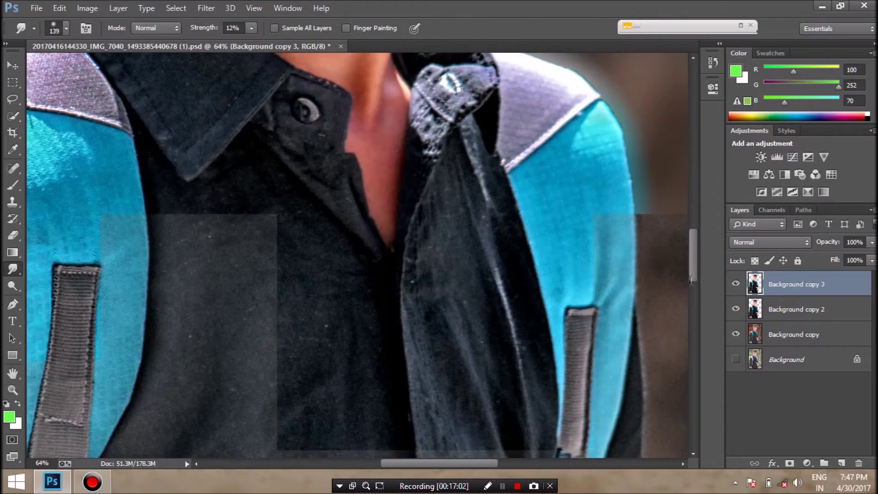
mouse_move(691, 273)
left_mouse_down()
mouse_move(695, 145)
mouse_move(696, 156)
left_mouse_up()
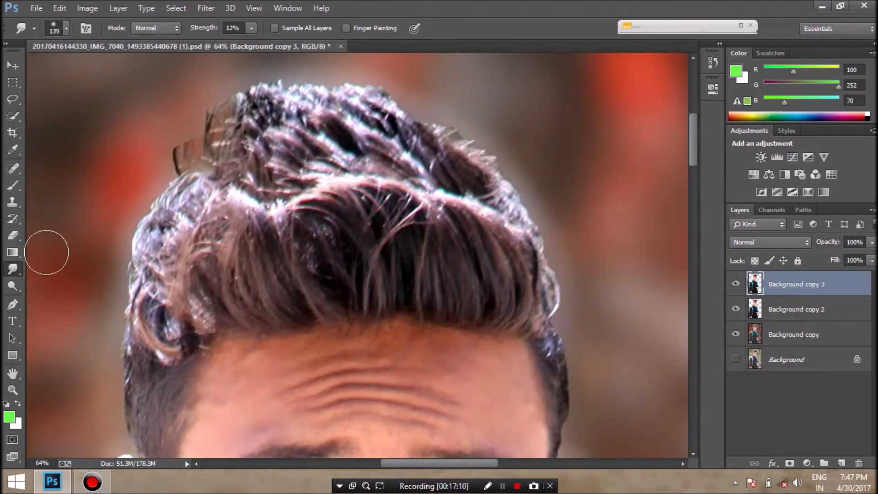
left_click(65, 30)
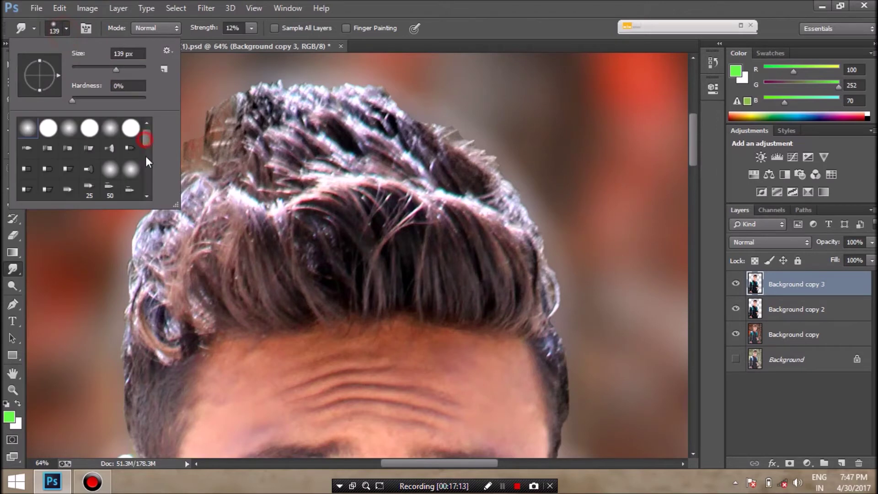
left_click_drag(144, 139, 146, 191)
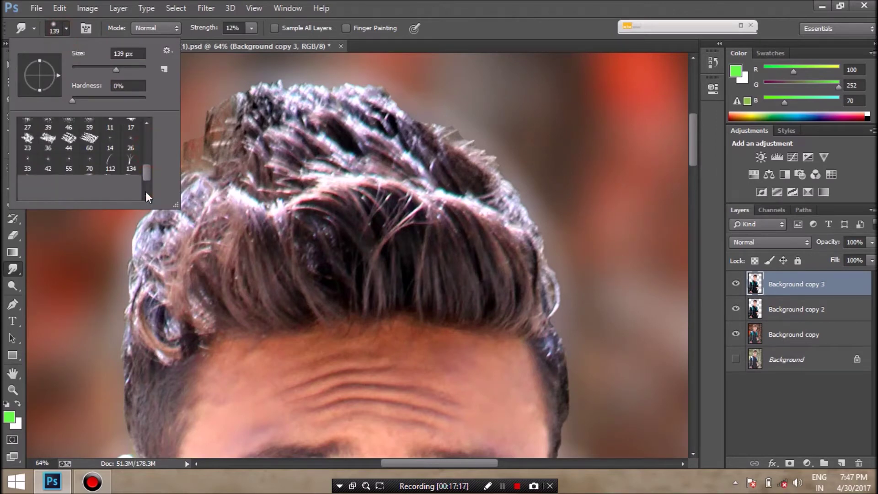
mouse_move(535, 251)
left_mouse_down()
mouse_move(450, 127)
mouse_move(297, 89)
mouse_move(247, 98)
mouse_move(201, 181)
left_mouse_up()
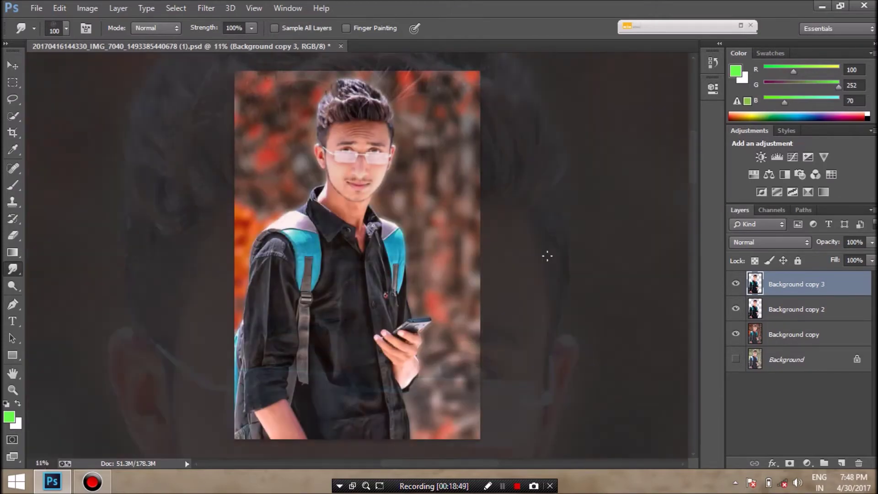
Compare the smudged hair, then merge Background copy 3 down into Background copy 2
left_click(735, 284)
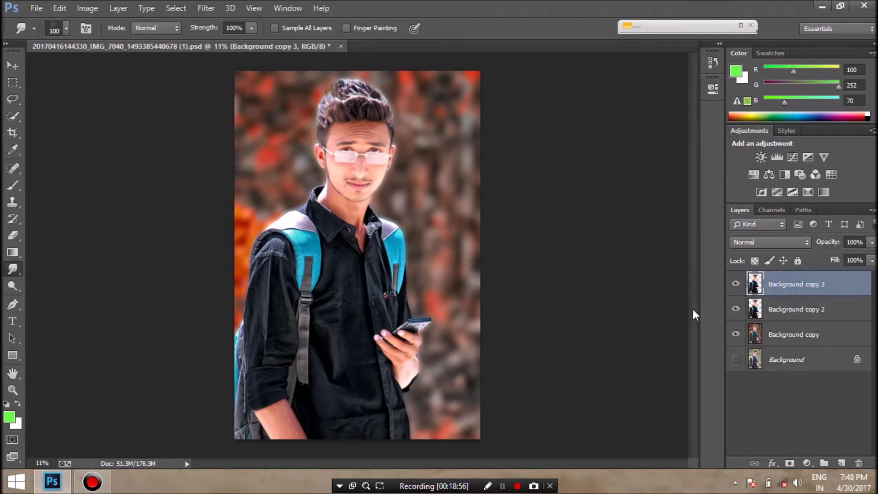
right_click(787, 286)
left_click(574, 369)
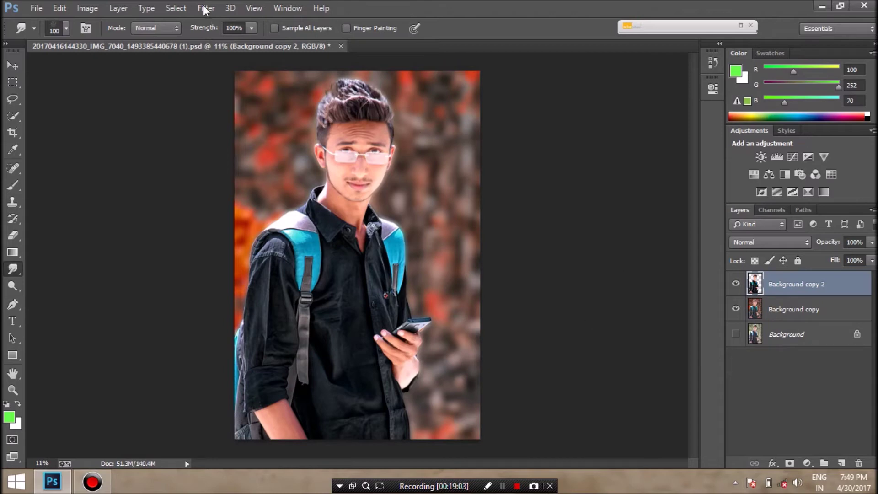
Apply Camera Raw to Background copy 2 with Highlights -27, Shadows +22 and Blacks -38
left_click(273, 84)
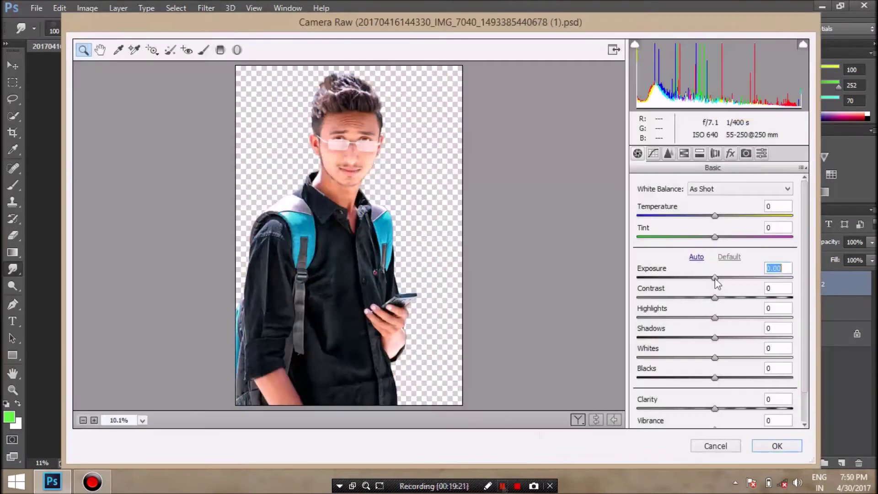
left_click(716, 277)
mouse_move(715, 277)
left_mouse_down()
mouse_move(718, 298)
mouse_move(694, 317)
mouse_move(731, 339)
mouse_move(700, 377)
left_mouse_up()
left_click_drag(804, 355, 811, 379)
left_click_drag(700, 343, 685, 343)
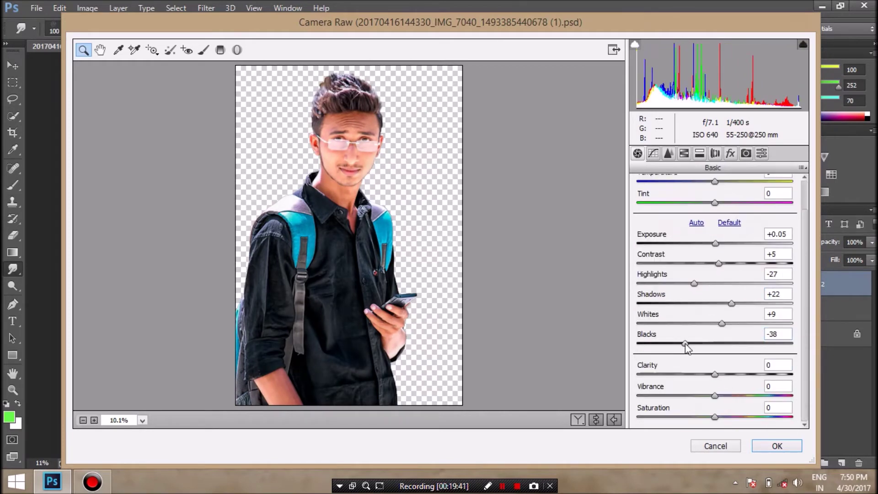
left_click_drag(714, 374, 717, 395)
Shift the Blues hue and boost blue saturation in HSL, then select Background copy
left_click(700, 154)
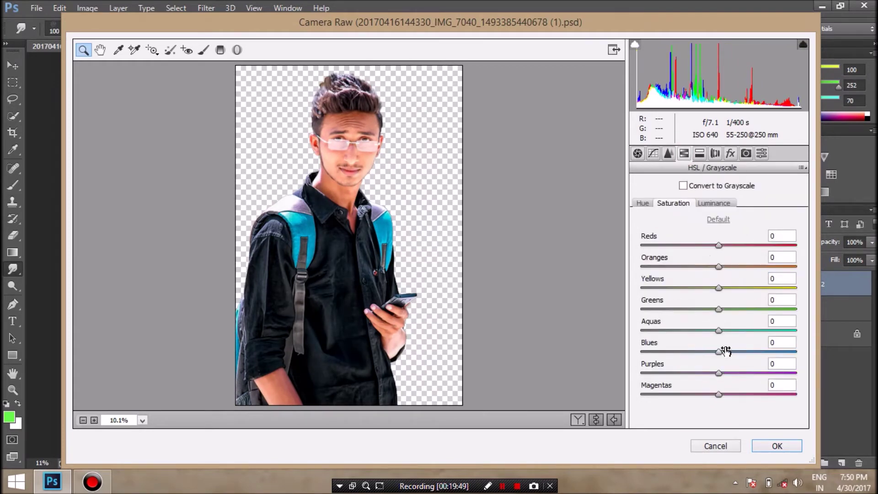
mouse_move(718, 352)
left_mouse_down()
mouse_move(788, 351)
mouse_move(720, 352)
mouse_move(752, 351)
left_mouse_up()
left_click(673, 203)
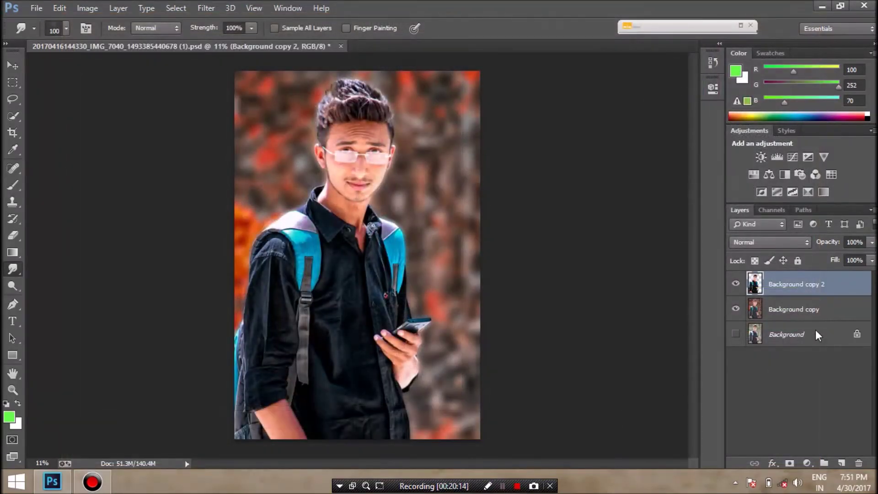
left_click(798, 310)
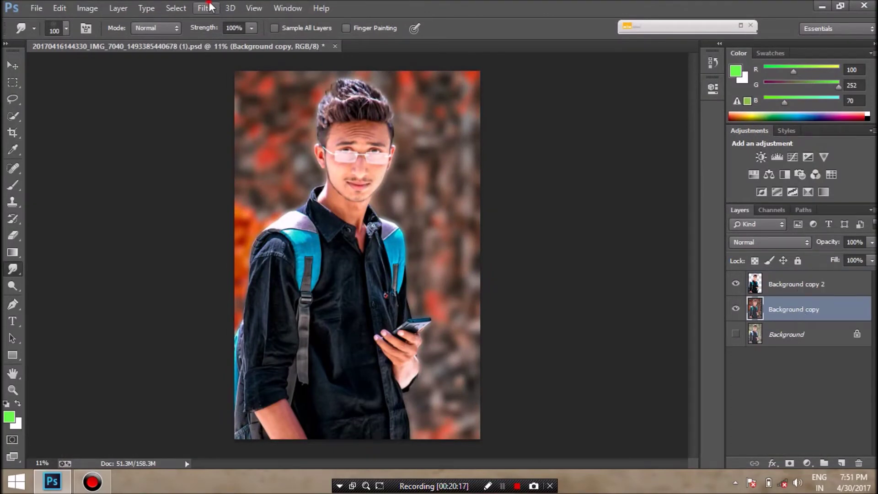
left_click(208, 8)
Give Background copy Camera Raw Shadows +4, Whites +10, Blacks -13 and more saturated blues
left_click(218, 82)
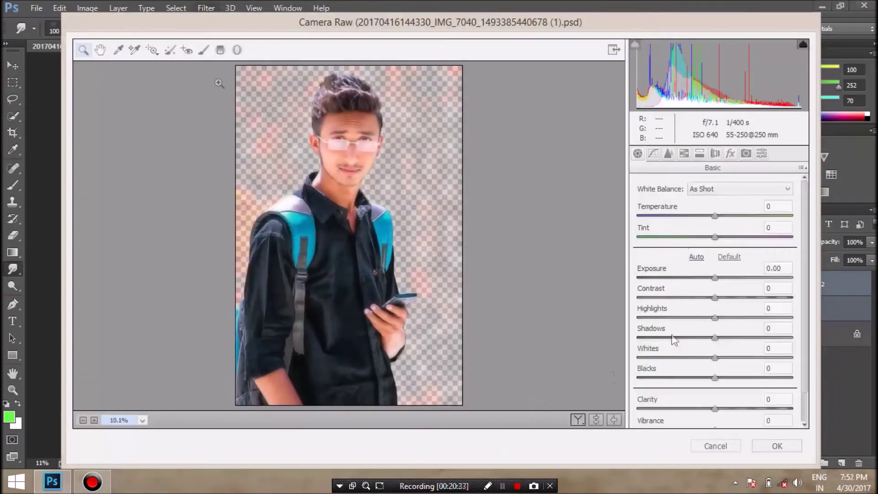
left_click_drag(715, 338, 718, 338)
mouse_move(715, 377)
left_mouse_down()
mouse_move(704, 378)
mouse_move(718, 358)
left_mouse_up()
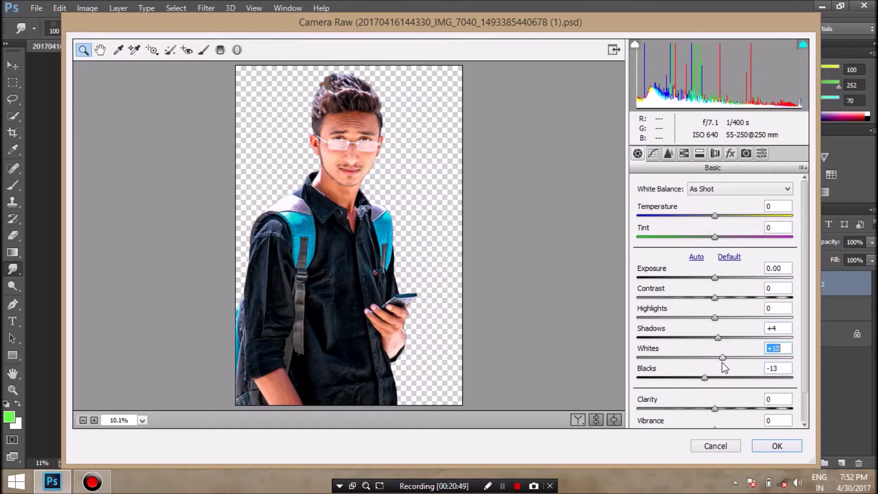
left_click_drag(746, 351, 763, 358)
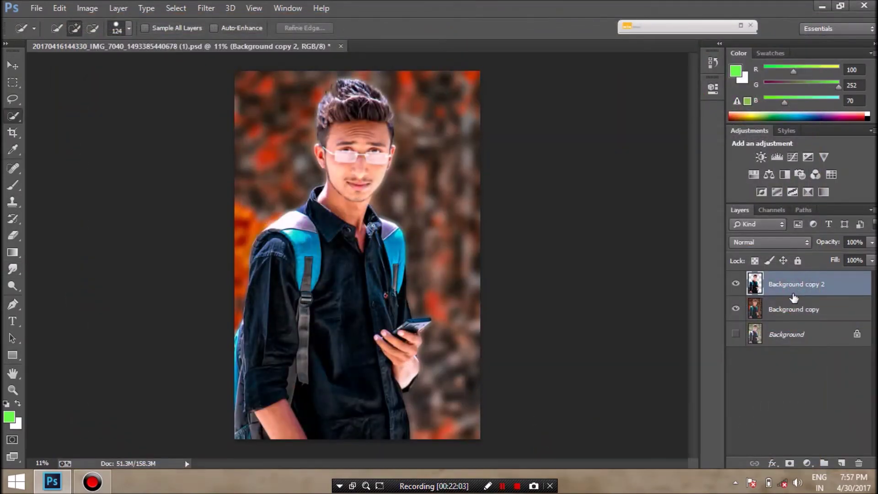
right_click(793, 296)
Duplicate Background copy 2 as Background copy 3 and quick-select the shirt, torso and arms
left_click(570, 113)
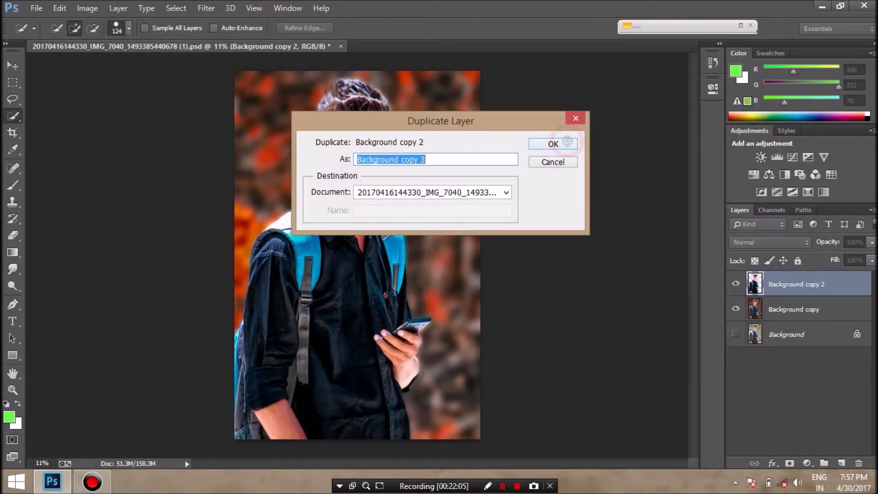
key("Return")
left_click_drag(345, 326, 374, 243)
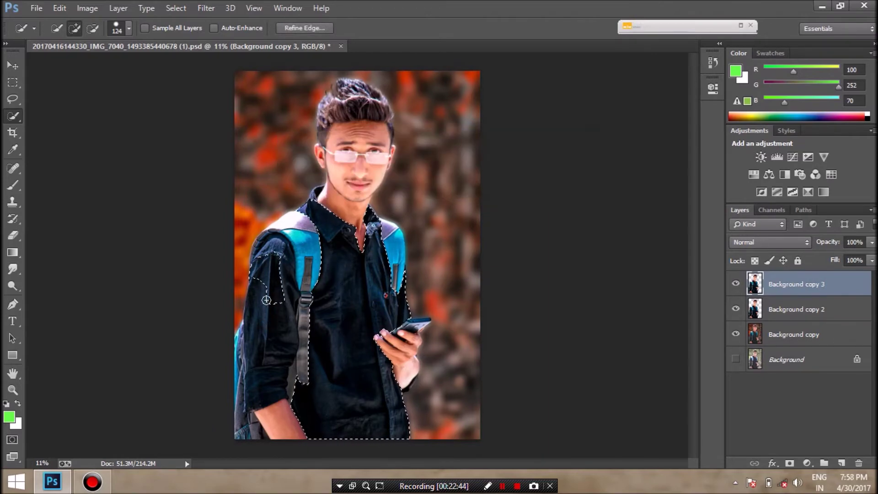
left_click_drag(266, 300, 283, 272)
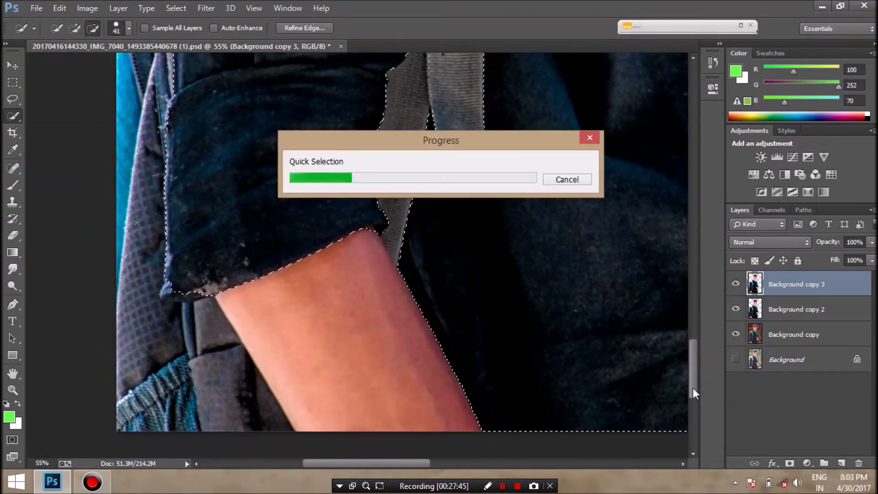
left_click_drag(693, 388, 697, 300)
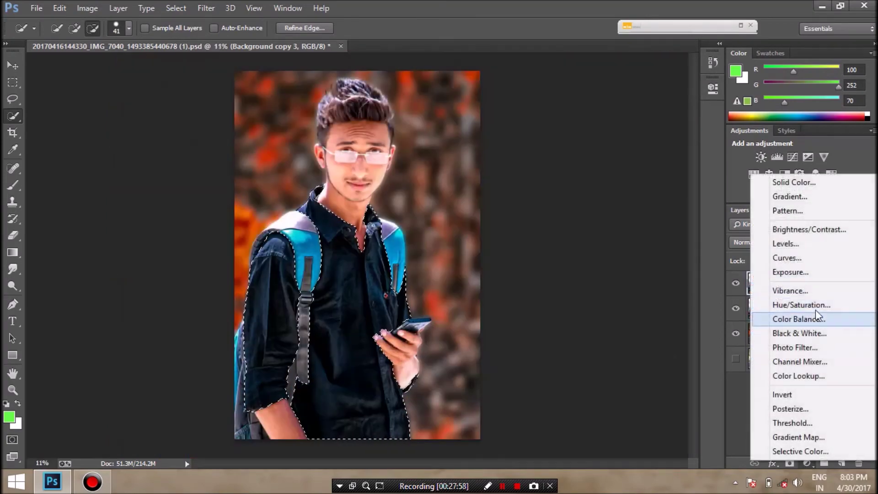
Tint the selected shirt purple with a Hue/Saturation layer at Hue +39, Saturation +32
left_click(815, 308)
mouse_move(620, 170)
left_mouse_down()
mouse_move(658, 168)
mouse_move(525, 165)
mouse_move(677, 167)
mouse_move(532, 166)
mouse_move(649, 170)
mouse_move(633, 171)
left_mouse_up()
left_click(628, 192)
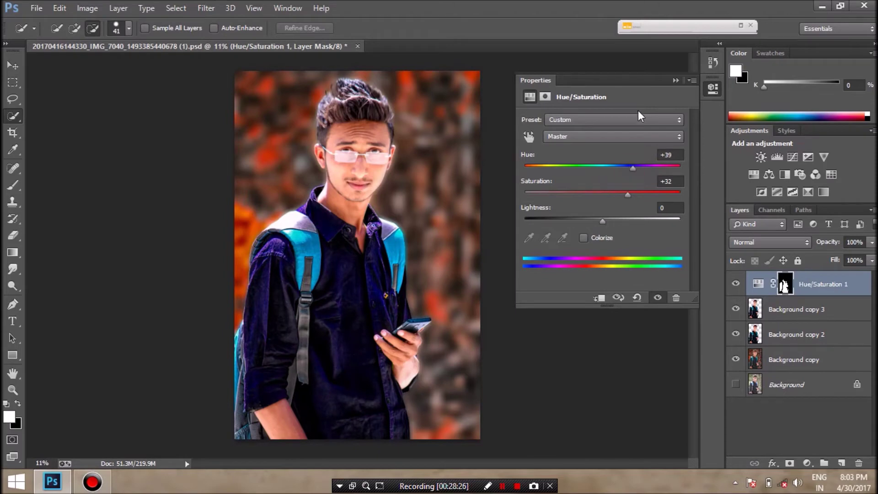
left_click(675, 81)
left_click(737, 286)
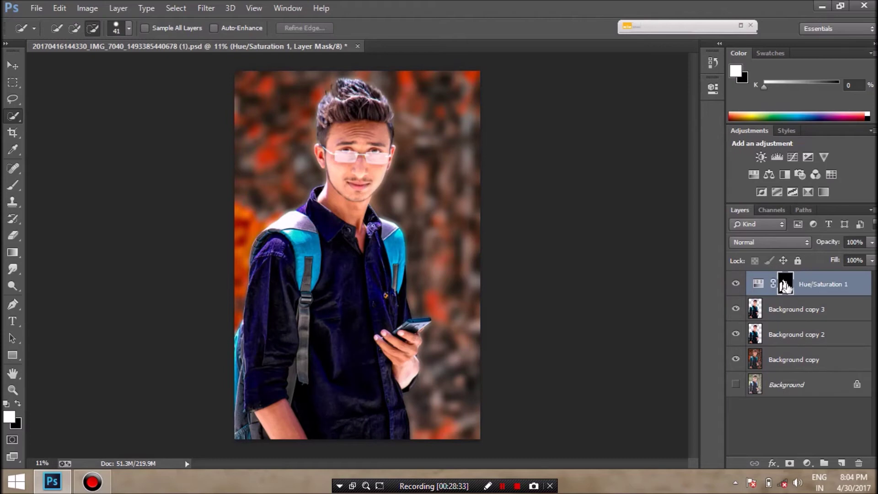
right_click(816, 287)
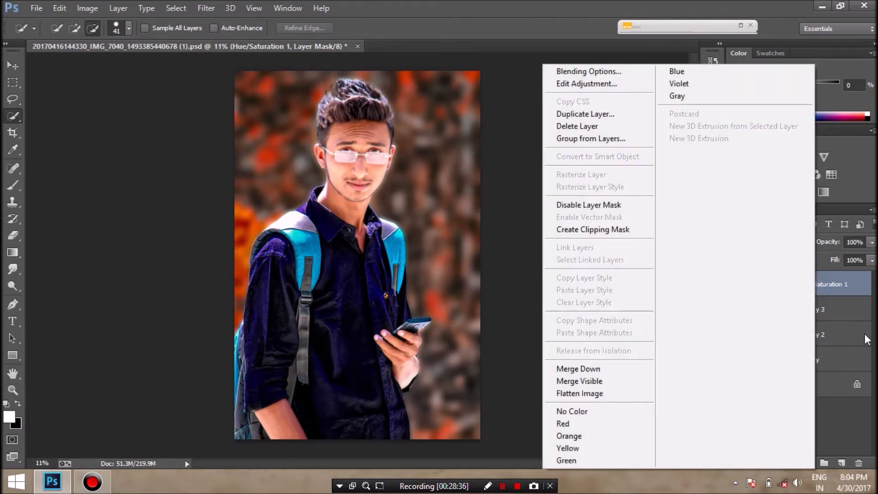
Merge the purple tint into Background copy 3 and toggle its visibility to compare
left_click(618, 368)
mouse_move(877, 247)
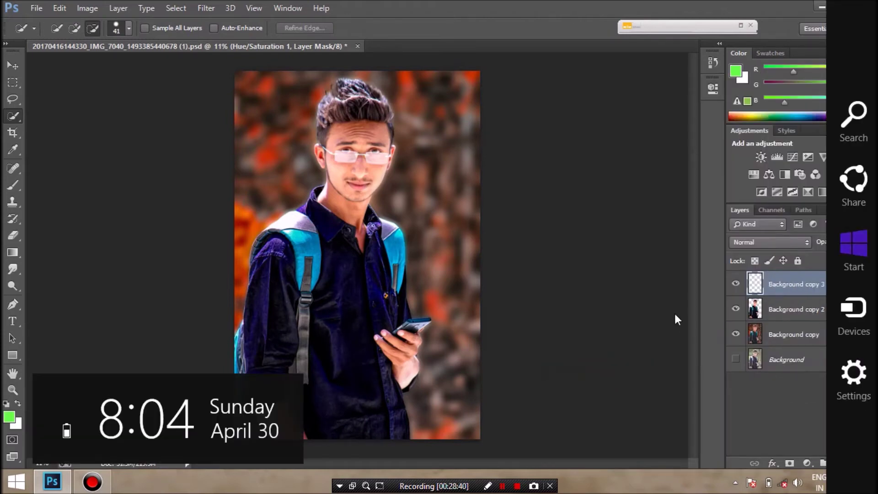
left_click(736, 285)
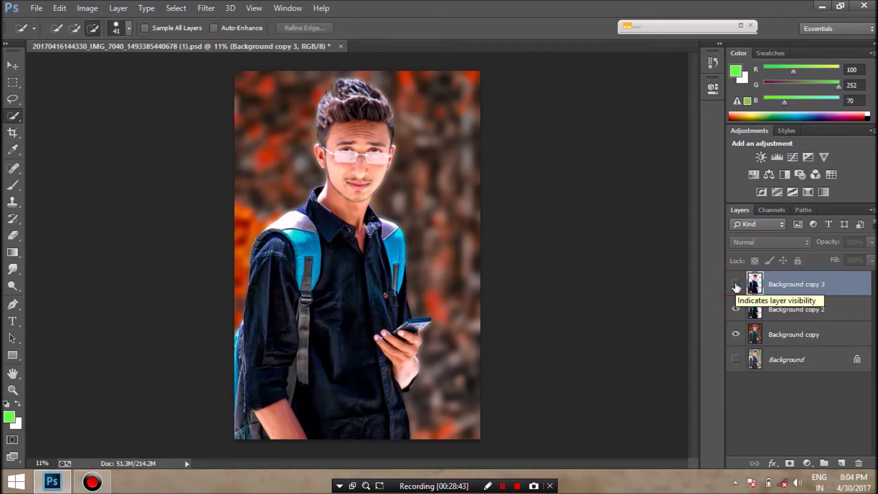
left_click(735, 285)
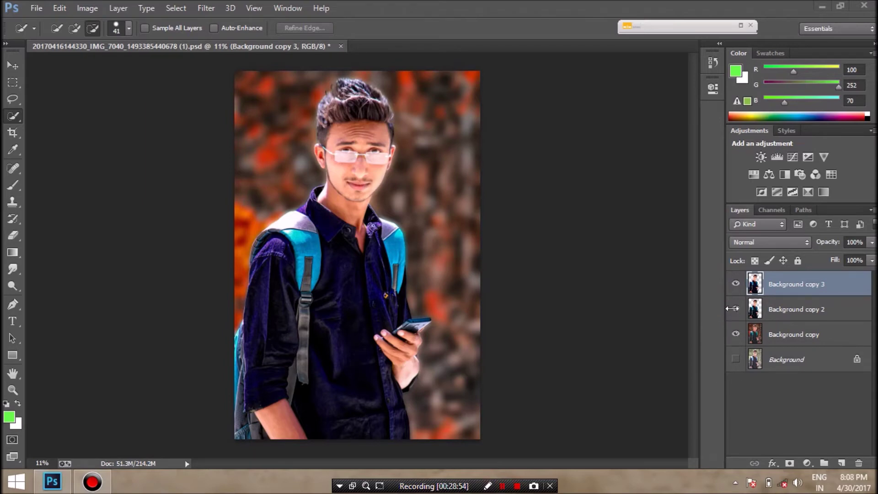
left_click(736, 285)
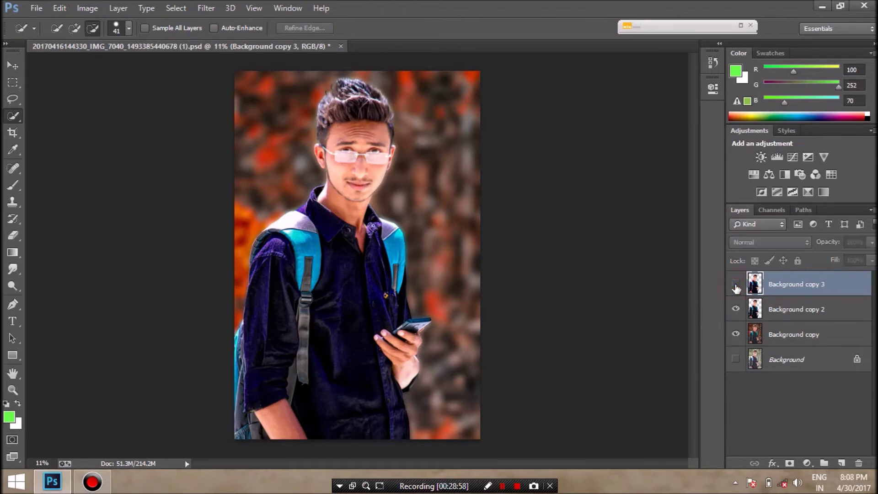
left_click(736, 285)
left_click(802, 319)
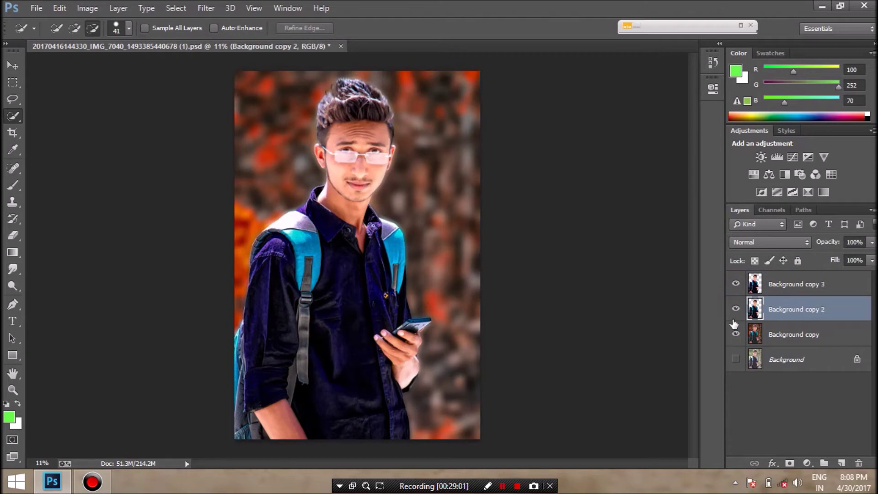
left_click(736, 284)
Merge Background copy 3 into copy 2, then copy 2 into Background copy
right_click(787, 286)
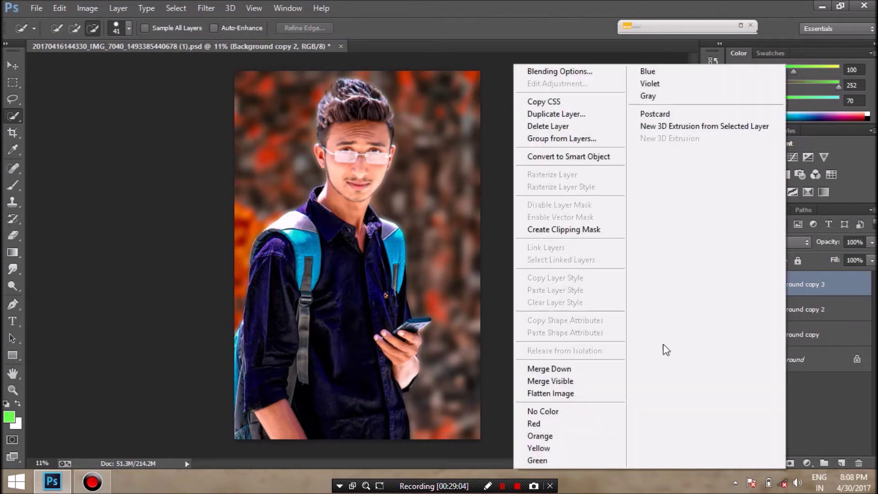
left_click(599, 369)
left_click(736, 283)
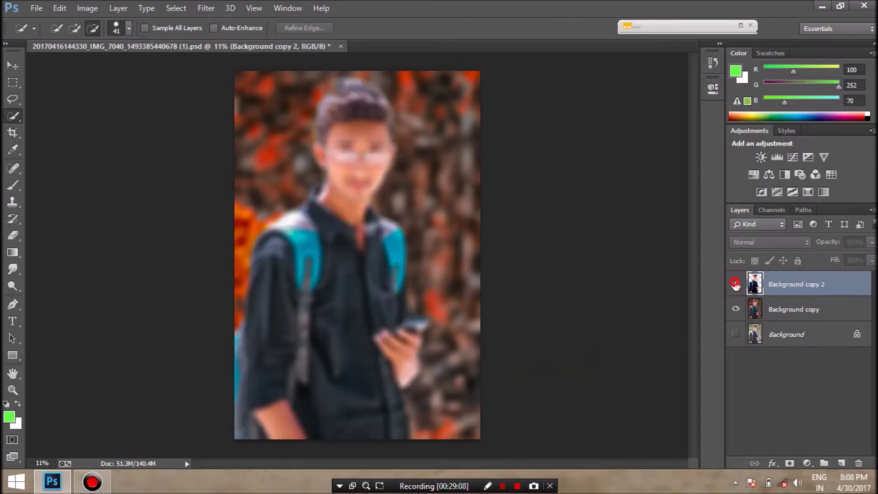
left_click(784, 320)
right_click(794, 284)
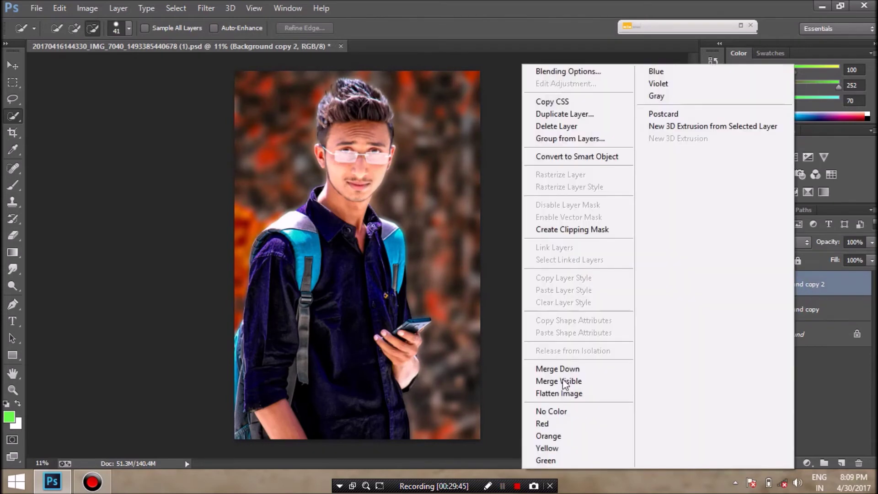
left_click(577, 373)
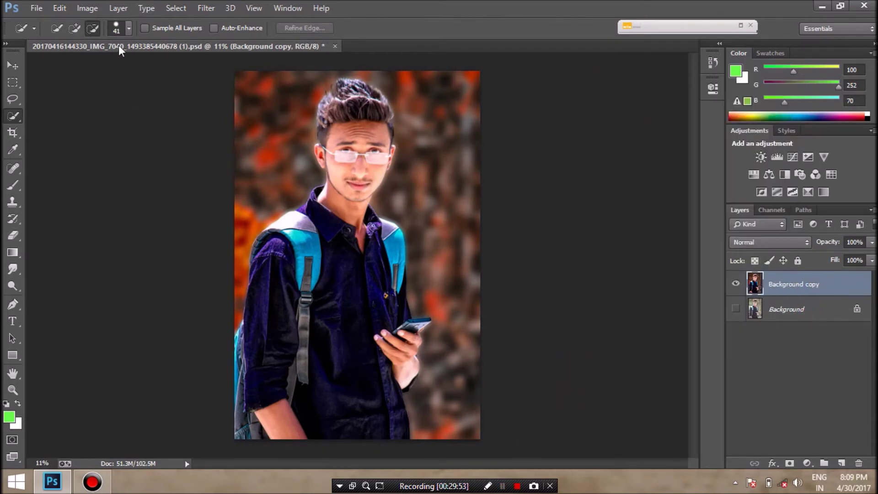
left_click(206, 8)
In Camera Raw, raise exposure, whites and clarity, reset blacks, and set highlights to -7
left_click(233, 84)
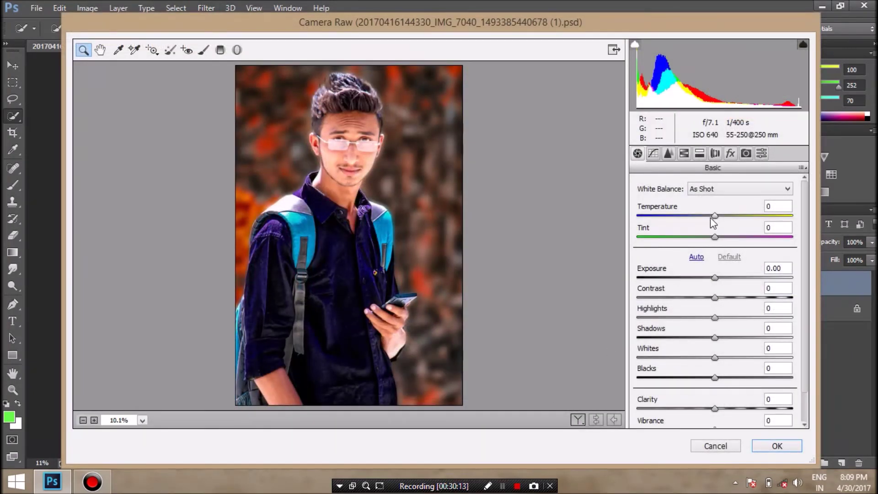
mouse_move(715, 278)
left_mouse_down()
mouse_move(718, 297)
mouse_move(704, 317)
mouse_move(726, 338)
mouse_move(709, 378)
mouse_move(723, 358)
left_mouse_up()
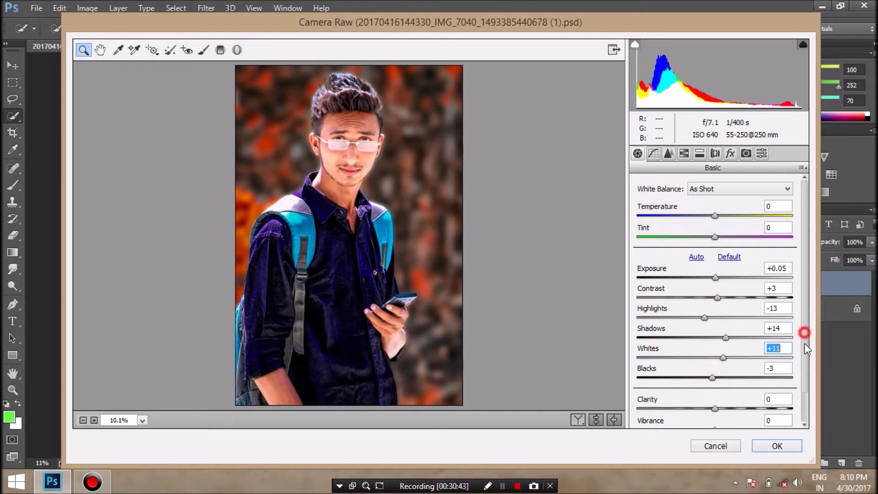
scroll(806, 337, "down", 3)
mouse_move(726, 303)
left_mouse_down()
mouse_move(733, 303)
mouse_move(707, 283)
mouse_move(734, 303)
mouse_move(727, 322)
left_mouse_up()
mouse_move(715, 374)
left_mouse_down()
mouse_move(725, 374)
mouse_move(714, 417)
left_mouse_up()
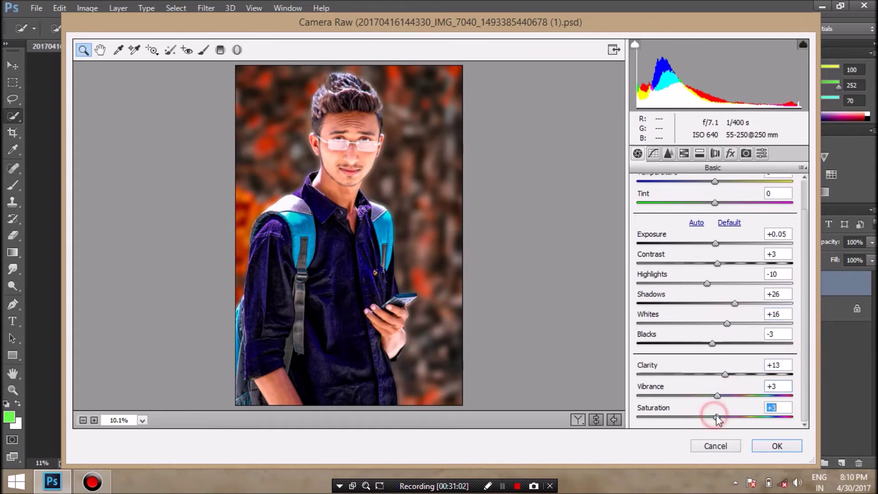
double_click(712, 343)
left_click_drag(707, 283, 710, 283)
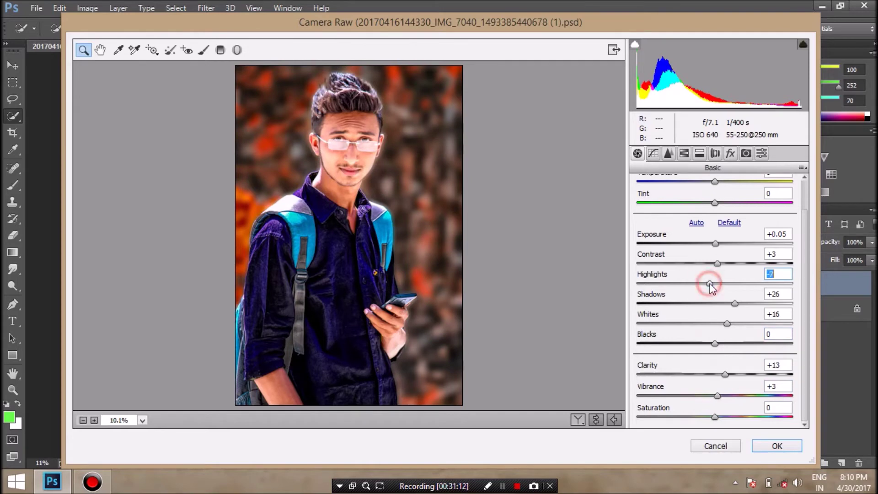
Add a dark Post Crop edge vignette
left_click(730, 154)
left_click(668, 154)
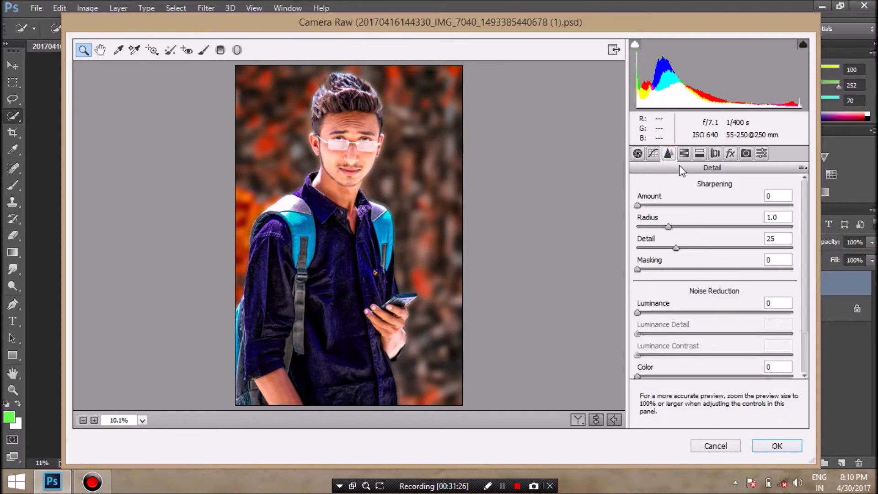
left_click(730, 154)
left_click_drag(718, 320, 701, 320)
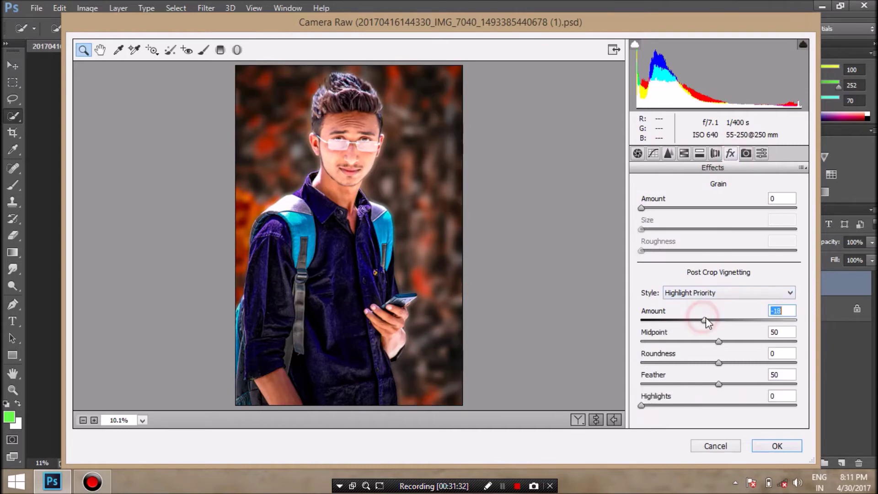
Brighten the hair with an Adjustment Brush stroke at +0.60 exposure and apply the filter
left_click(204, 50)
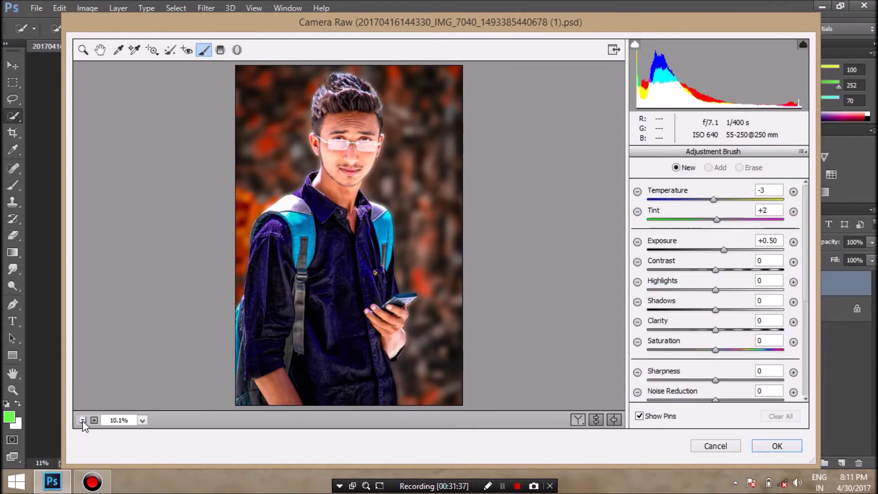
left_click(83, 420)
left_click(94, 420)
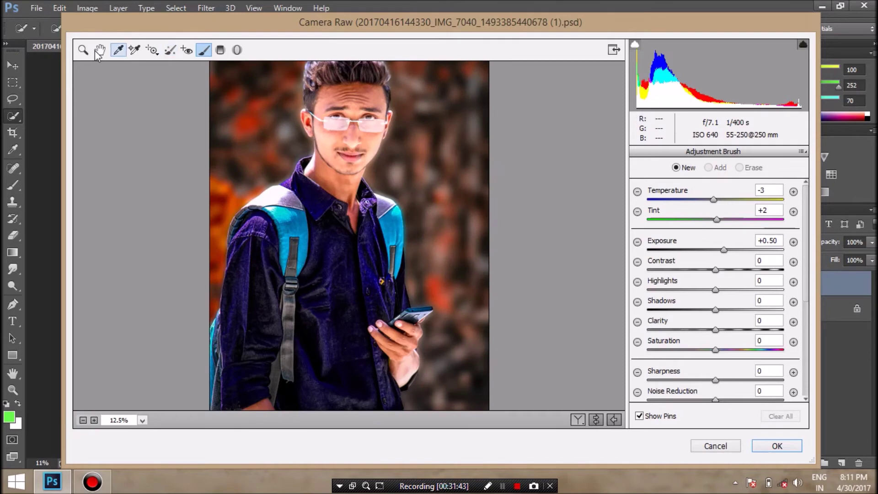
left_click(99, 50)
left_click(203, 50)
mouse_move(336, 104)
left_mouse_down()
mouse_move(364, 112)
mouse_move(357, 151)
left_mouse_up()
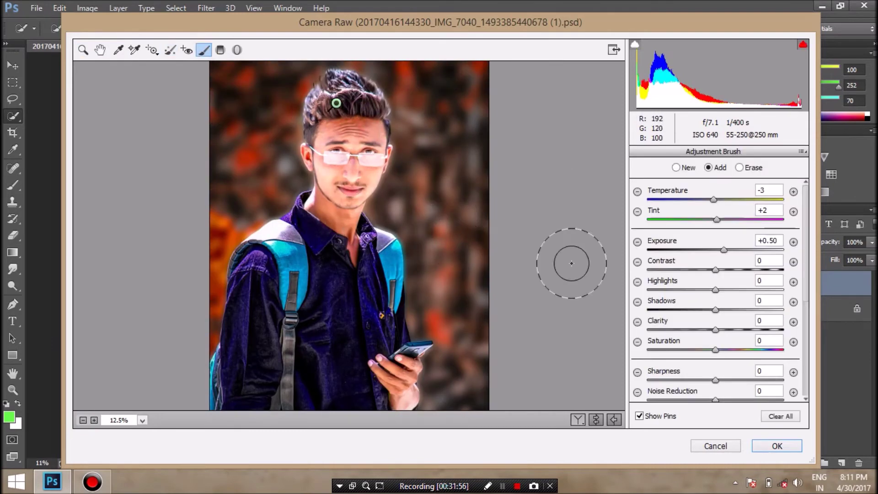
left_click_drag(724, 250, 725, 250)
left_click(777, 446)
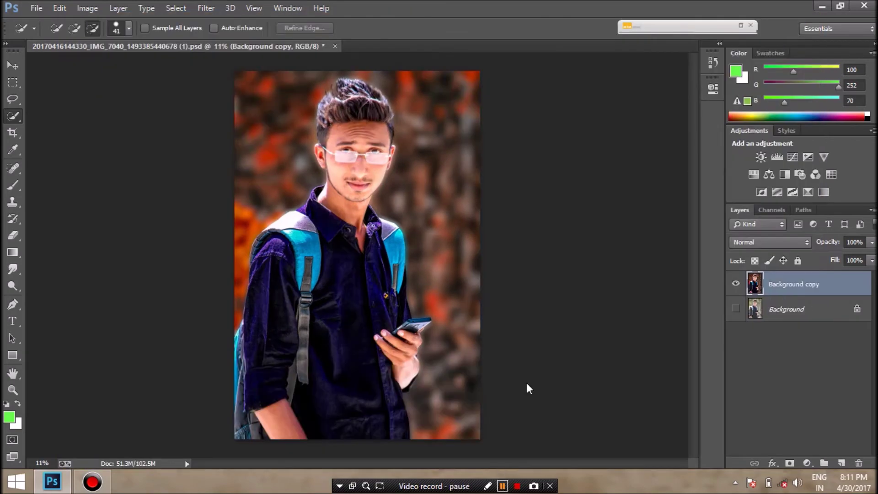
Duplicate Background copy as Background copy 2 and launch the Camera Raw Filter on it
right_click(778, 285)
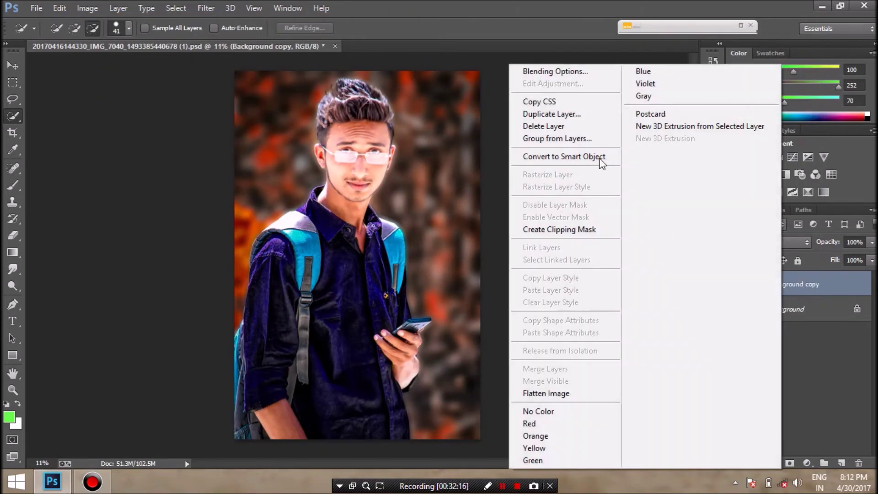
left_click(567, 114)
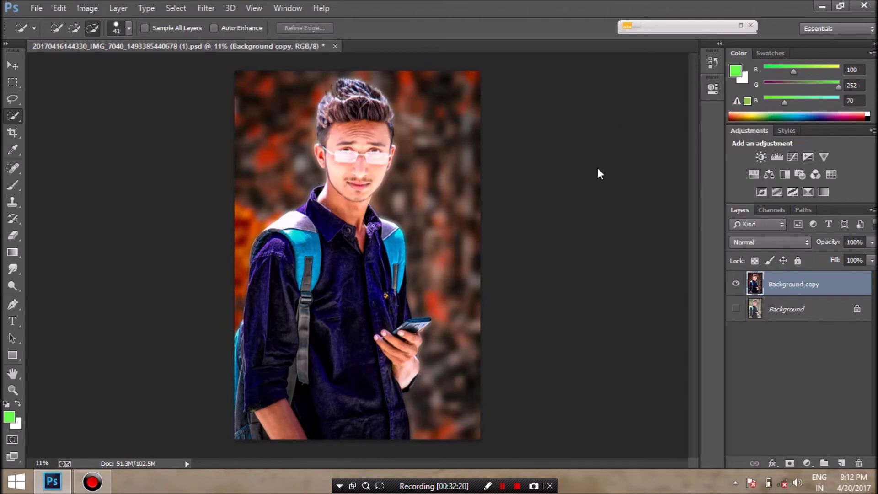
left_click(558, 142)
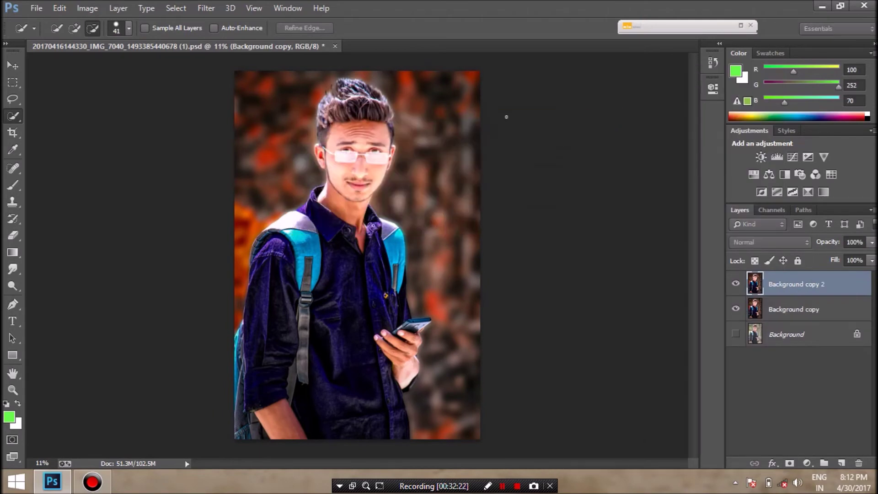
left_click(206, 8)
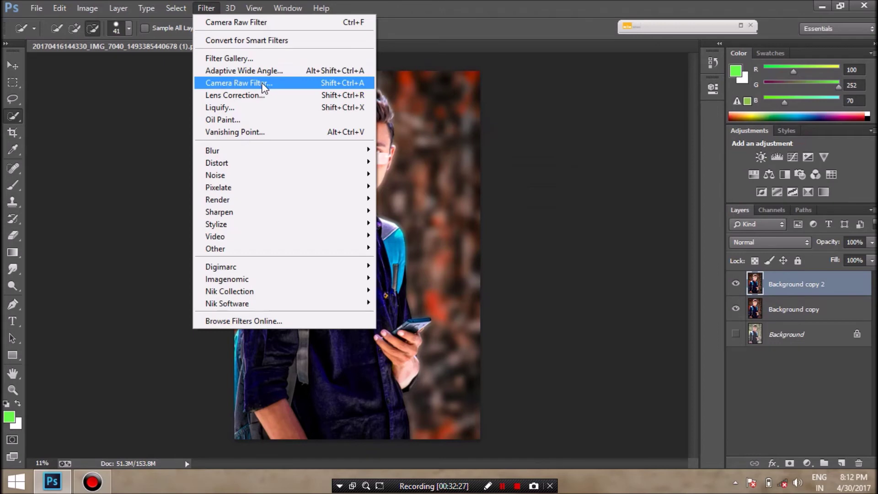
left_click(266, 84)
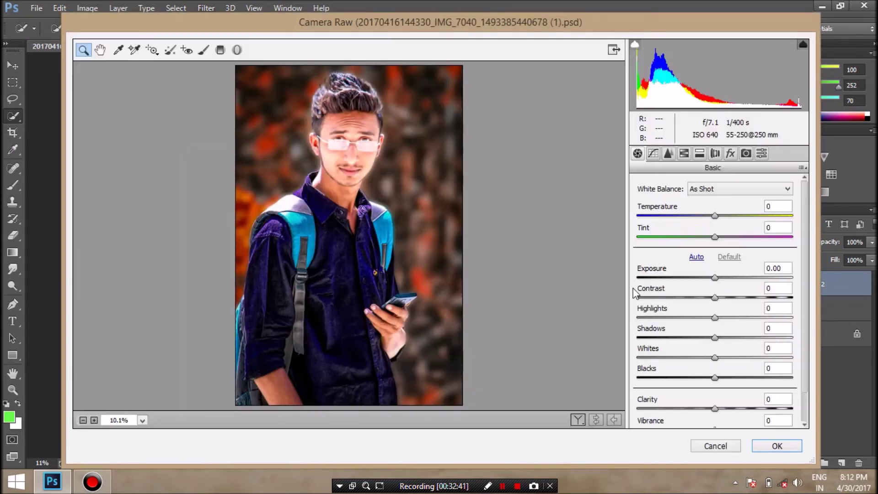
Adjust Exposure, Contrast, Whites, Clarity and Vibrance in Camera Raw's Basic panel
mouse_move(714, 278)
left_mouse_down()
mouse_move(708, 318)
mouse_move(722, 337)
mouse_move(714, 377)
mouse_move(717, 357)
left_mouse_up()
mouse_move(714, 409)
left_mouse_down()
mouse_move(731, 408)
mouse_move(718, 410)
left_mouse_up()
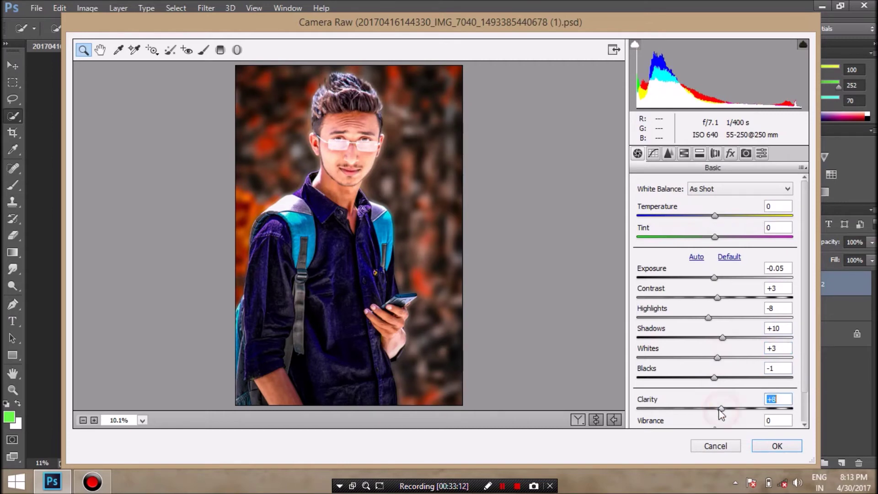
left_click_drag(717, 357, 722, 357)
scroll(737, 384, "down", 1)
left_click_drag(715, 396, 718, 396)
Set the edge vignette Amount to -27, brush-brighten the hair, and apply
left_click(730, 153)
left_click_drag(719, 320, 708, 319)
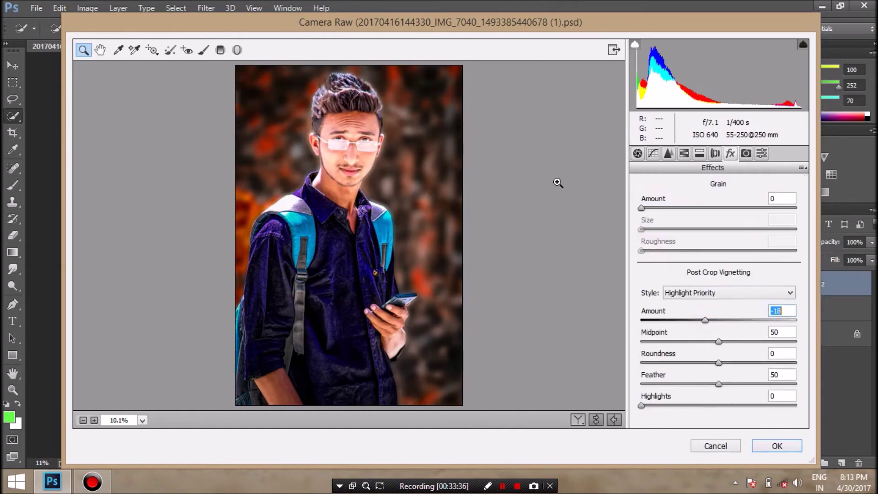
left_click_drag(707, 320, 698, 319)
key("k")
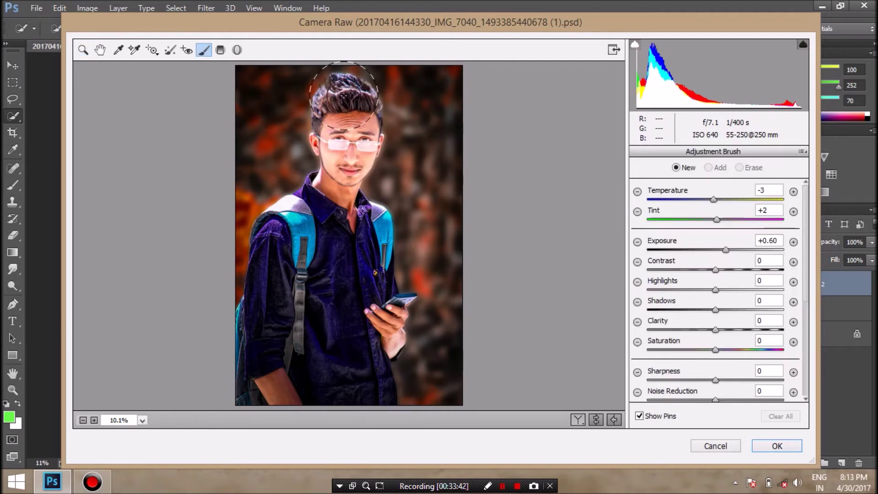
left_click_drag(355, 83, 348, 119)
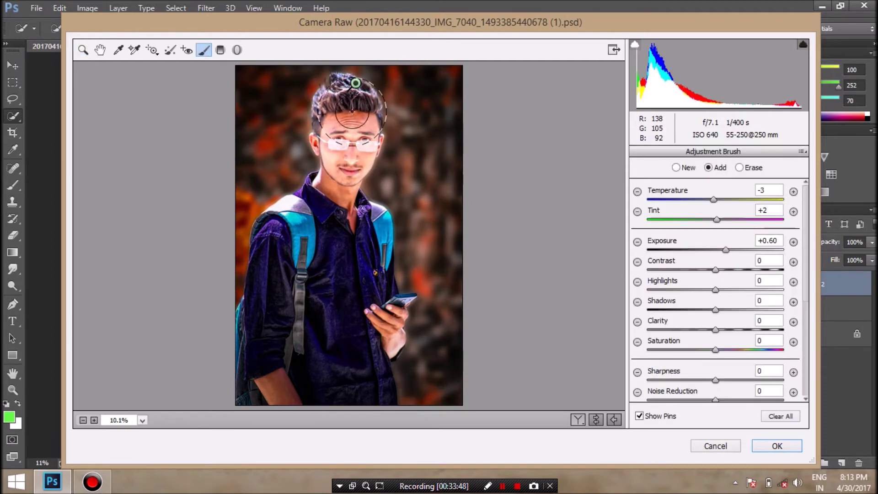
key("k")
key("k")
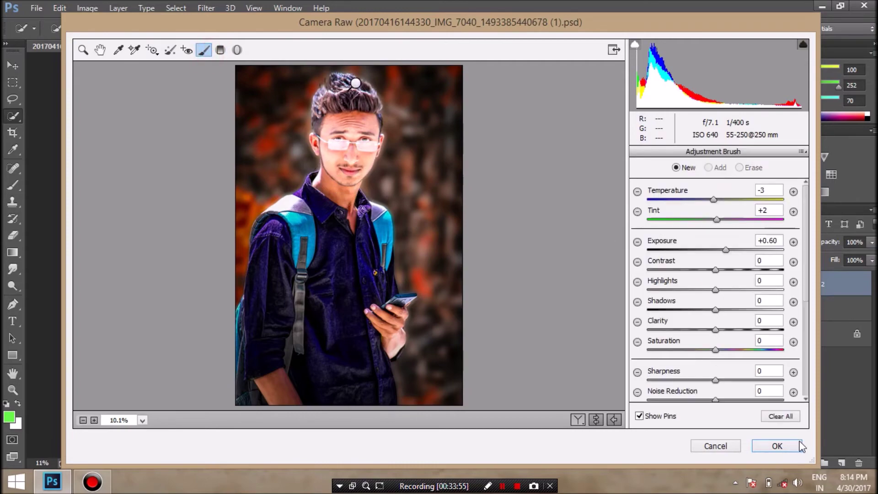
left_click(798, 448)
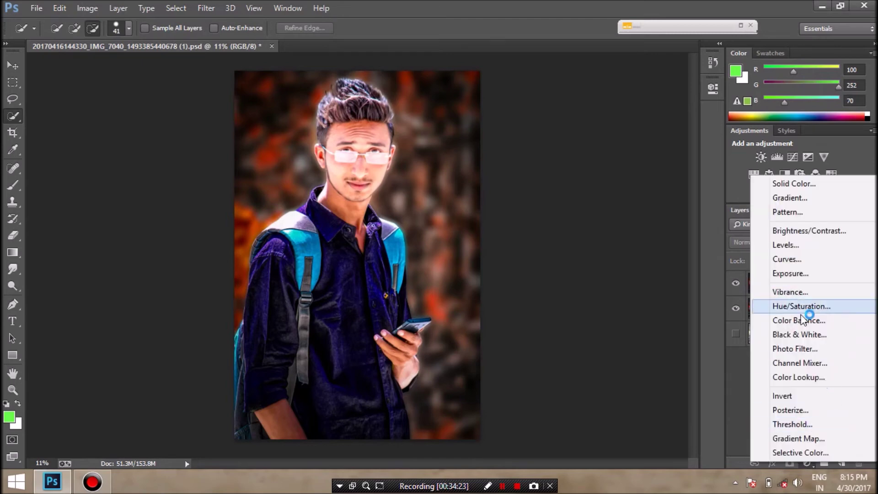
Add a Photo Filter adjustment layer (Warming Filter 85, 25% density)
left_click(802, 350)
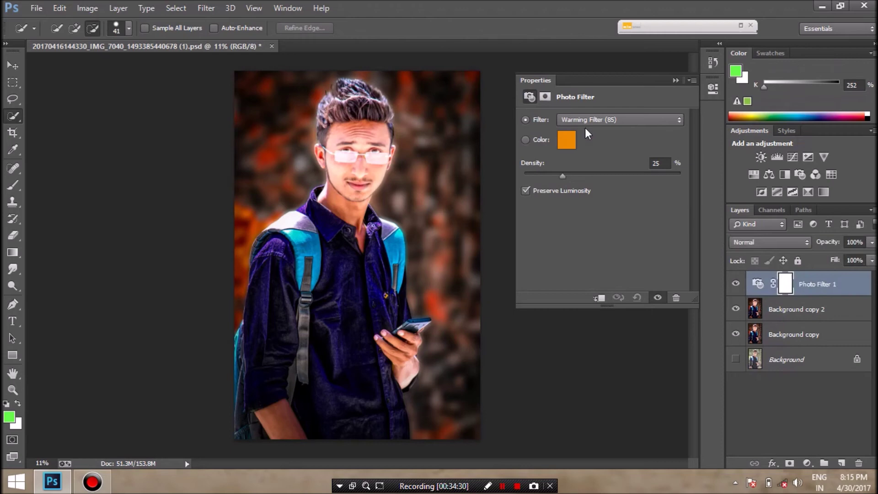
Set the Photo Filter colour to Blue
left_click(586, 120)
left_click(613, 246)
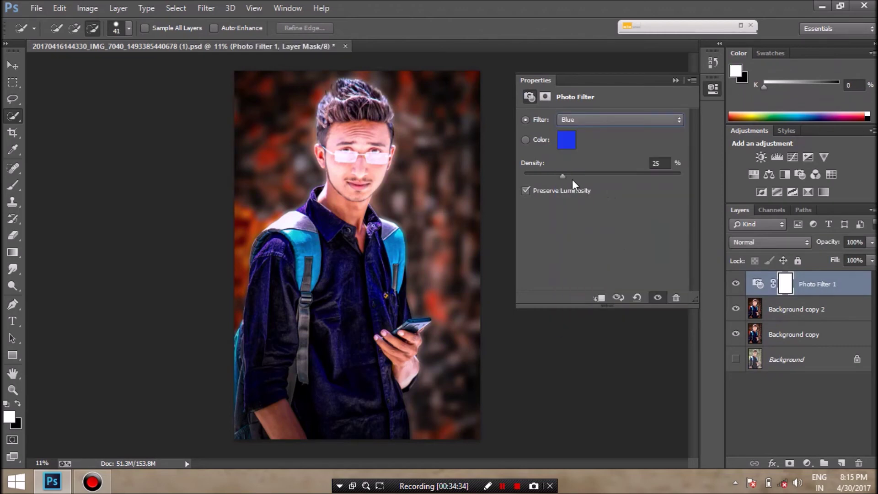
left_click(676, 78)
Add a Color Balance layer with midtones Cyan-Red +6 and Yellow-Blue +2
left_click(807, 463)
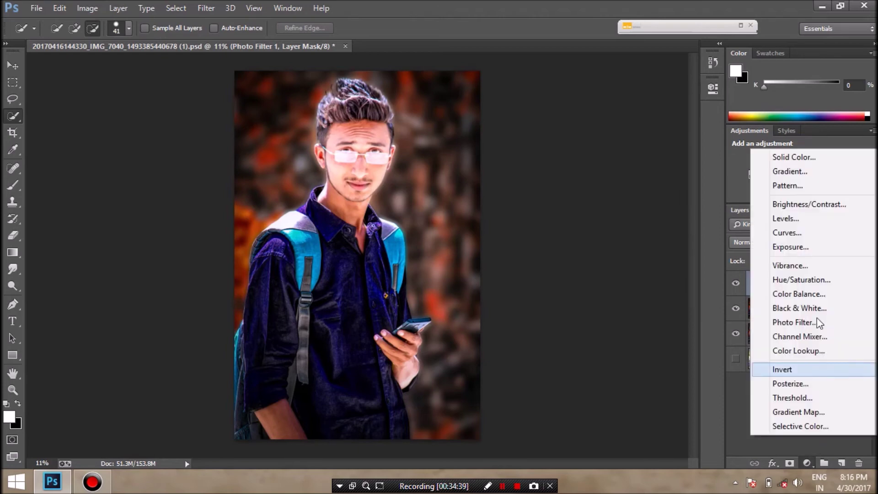
left_click(796, 293)
left_click(586, 146)
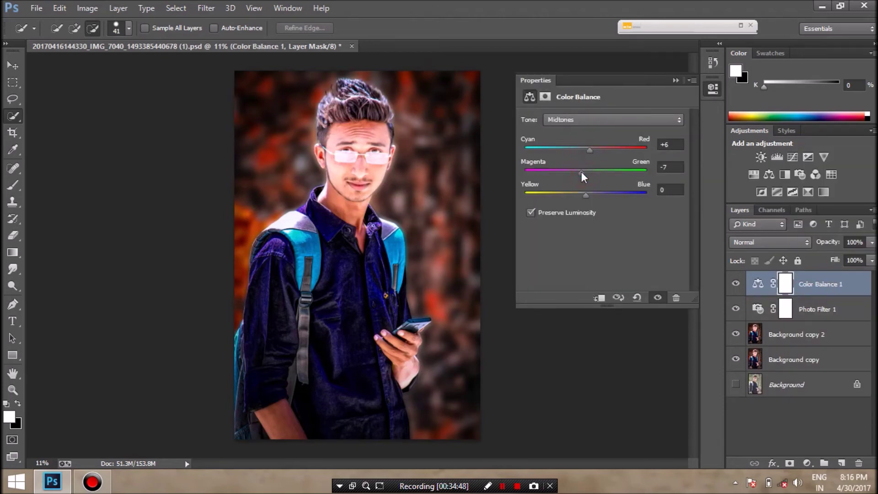
left_click_drag(585, 193, 586, 193)
left_click(676, 80)
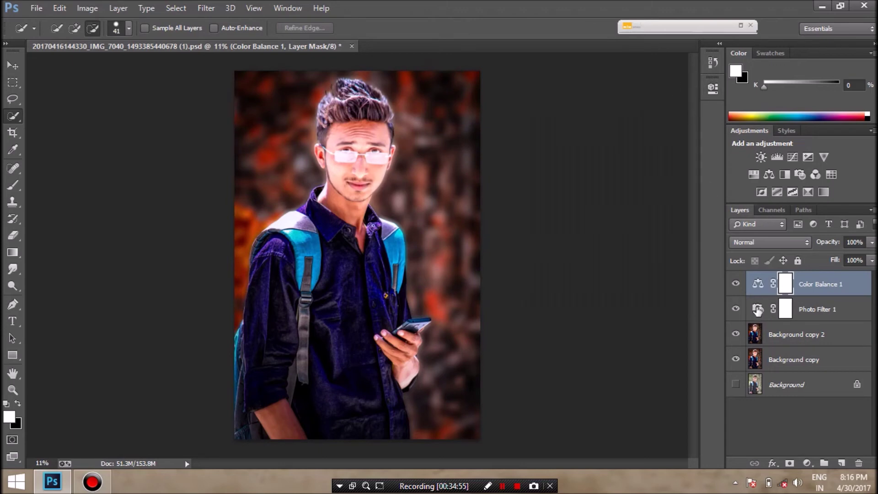
left_click(734, 284)
Merge Photo Filter 1 together with Background copy 2 into one layer
left_click(815, 310, "shift")
left_click(815, 334, "shift")
right_click(814, 334)
left_click(585, 372)
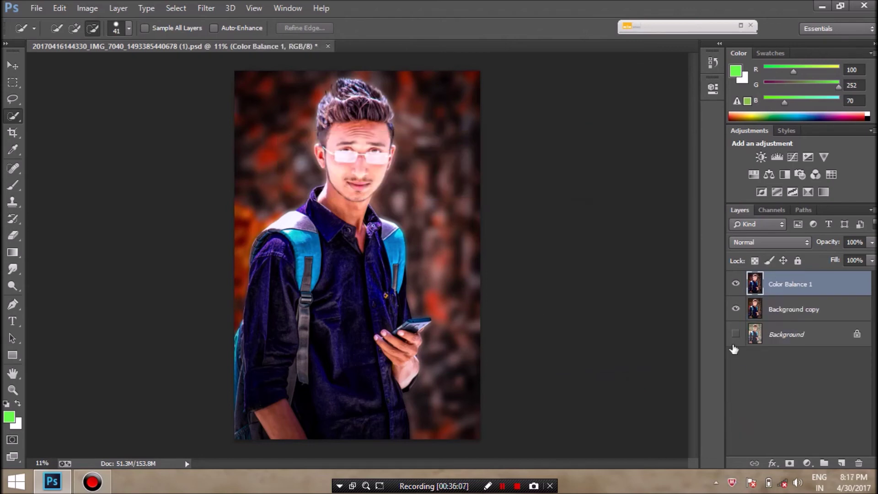
Compare Color Balance 1 on and off, then merge it down into Background copy
left_click(735, 284)
left_click(736, 284)
right_click(808, 289)
left_click(603, 367)
Duplicate Background copy as a new Background copy 2 layer
right_click(782, 289)
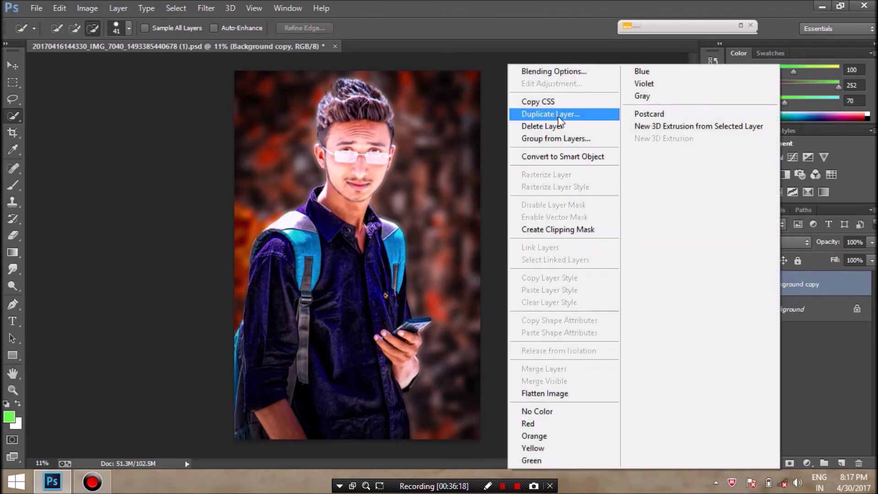
left_click(558, 117)
left_click(566, 145)
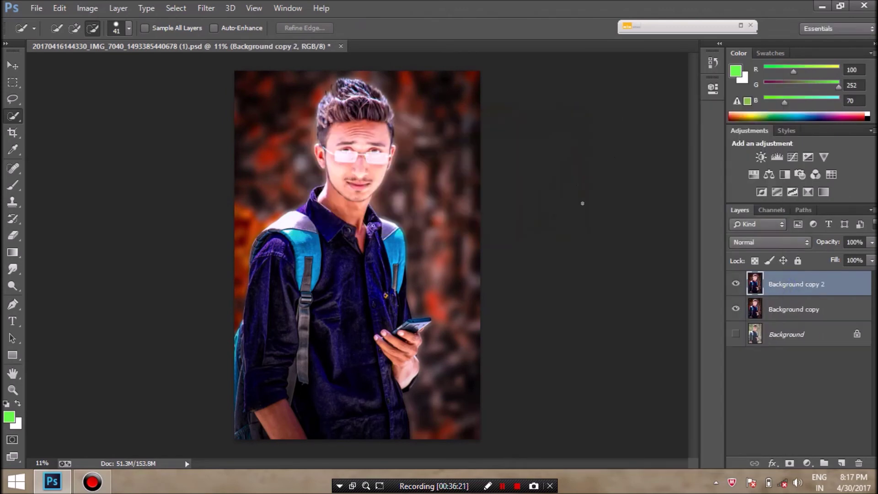
left_click(206, 7)
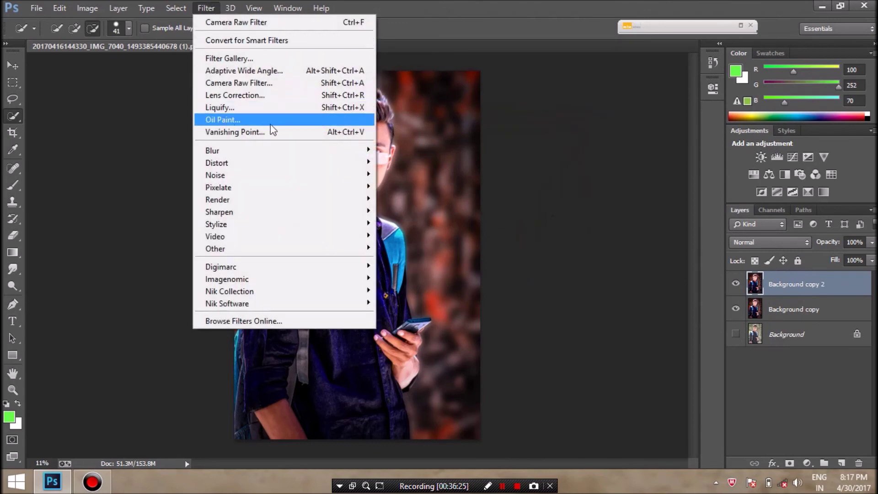
Apply Oil Paint to Background copy 2: Stylization 10, Cleanliness 9.75, Scale slightly raised
left_click(264, 119)
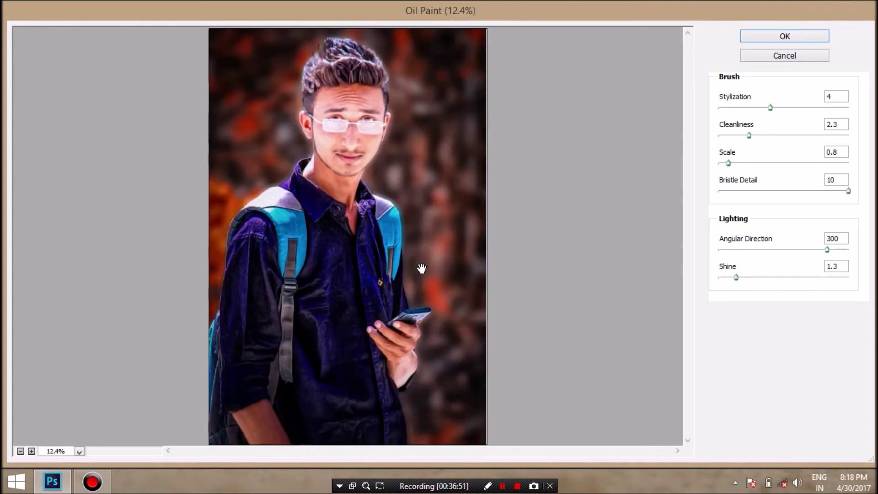
left_click(847, 108)
left_click(846, 135)
left_click_drag(728, 163, 731, 163)
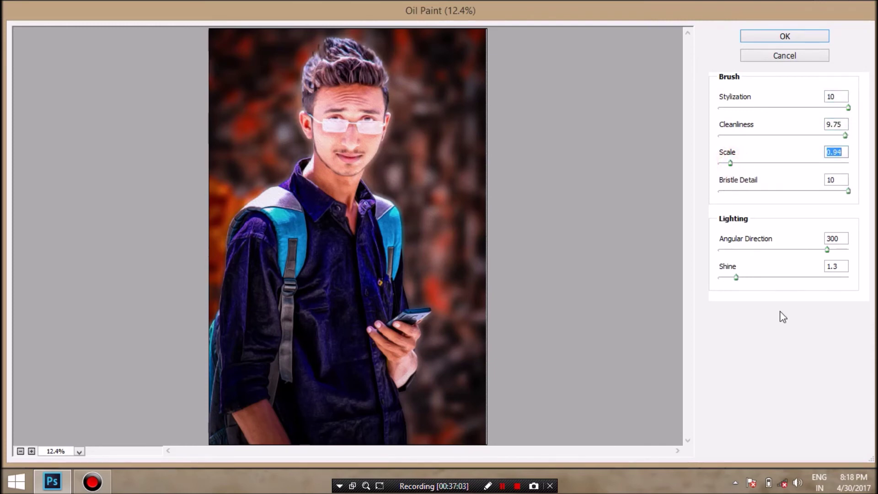
left_click(784, 36)
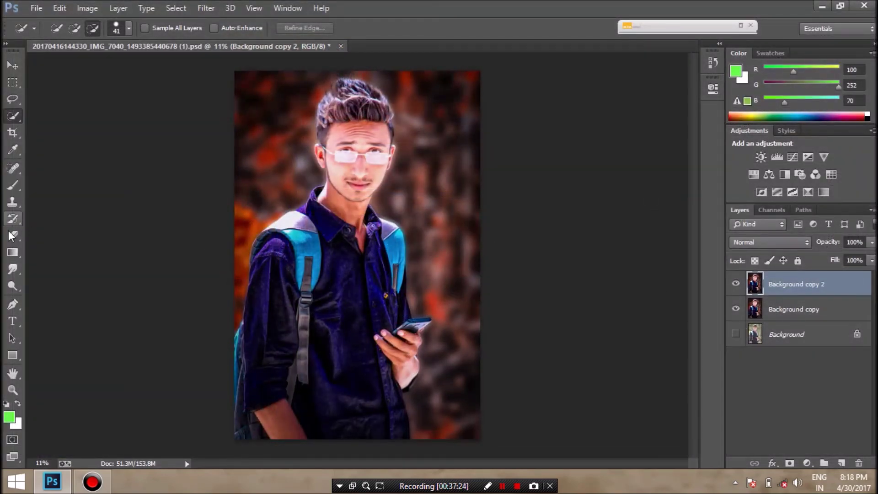
Select the Eraser with an enlarged brush and zoom the view to 44%
left_click(12, 236)
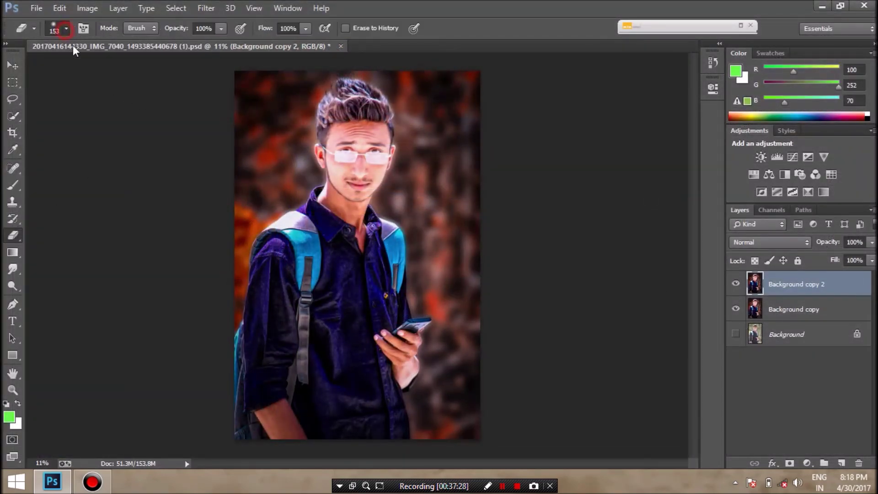
right_click(101, 81)
left_click_drag(123, 69, 125, 69)
key("Return")
left_click(44, 463)
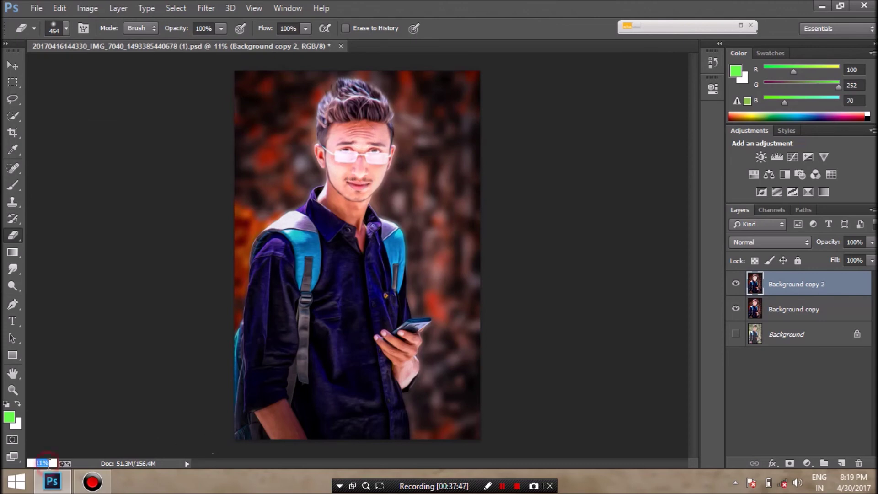
type("44")
key("Return")
Erase oil-paint texture from the face and arm using brush sizes 121, 139 and 244
left_click(66, 28)
type("121")
key("Return")
scroll(607, 264, "up", 5)
left_click(66, 28)
type("139")
key("Return")
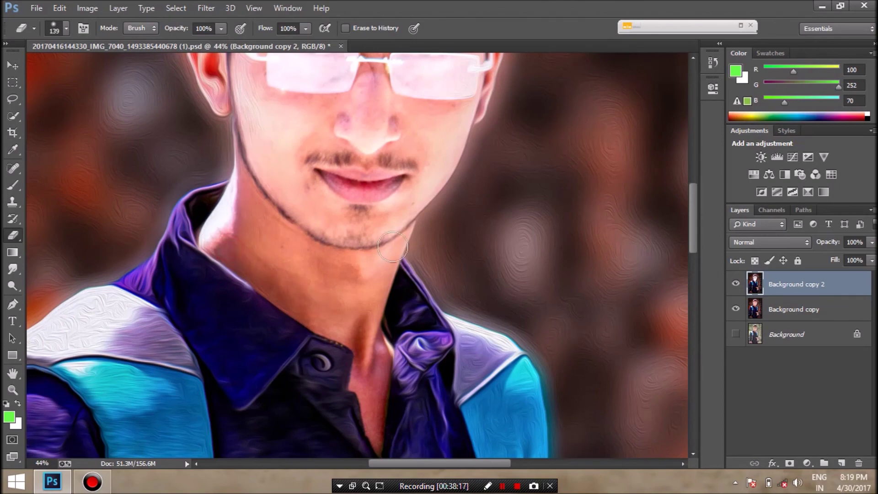
scroll(264, 137, "up", 1)
scroll(266, 133, "up", 2)
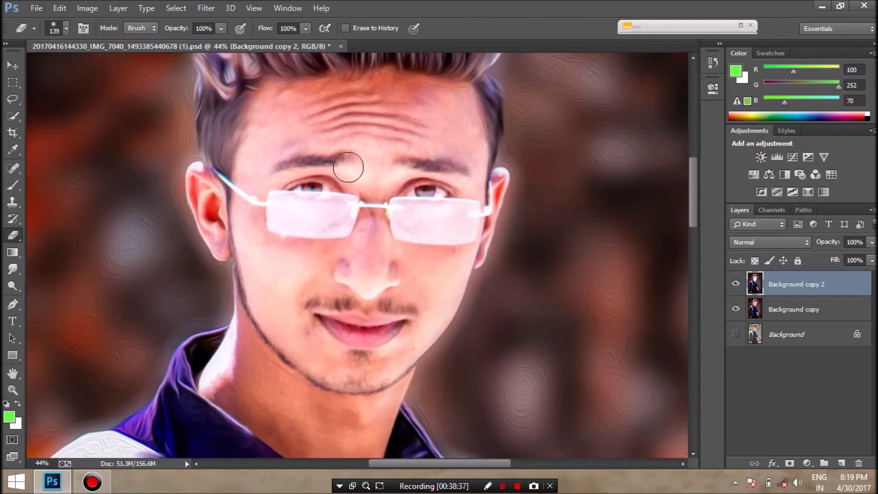
left_click(67, 30)
type("244")
key("Return")
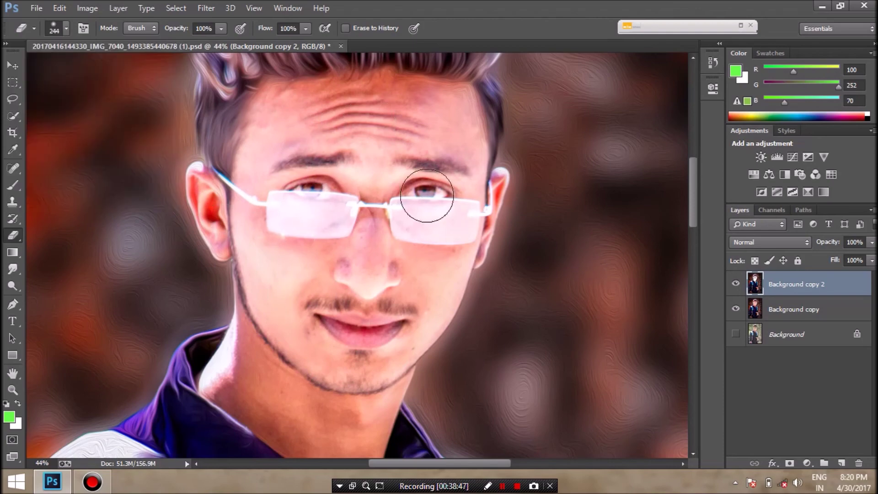
left_click_drag(694, 211, 695, 347)
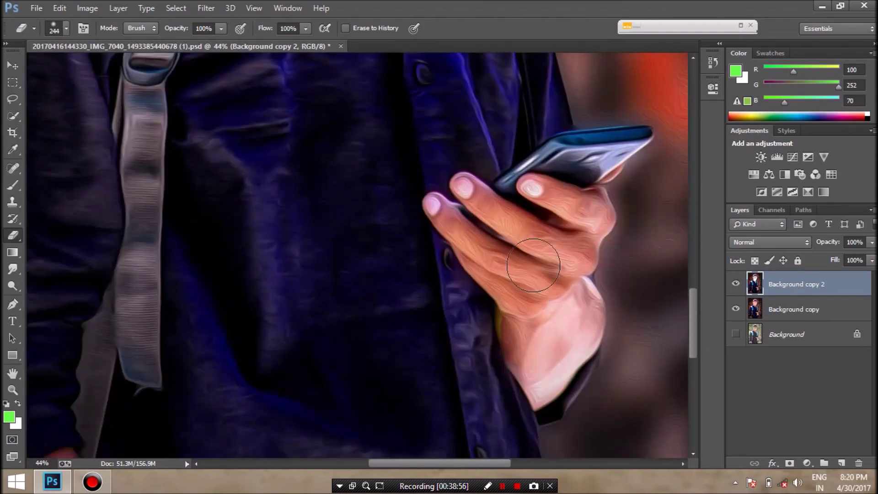
Erase the oil-paint texture from the hand
left_click(67, 30)
left_click(449, 225)
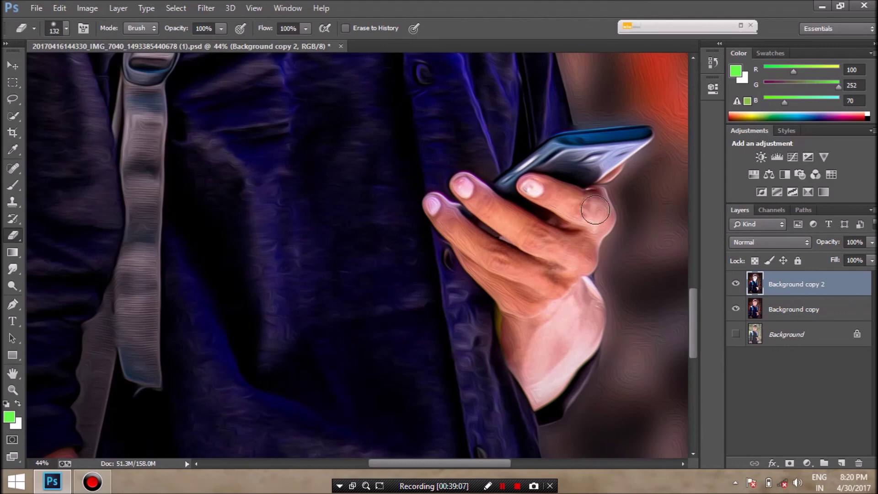
left_click_drag(434, 208, 480, 268)
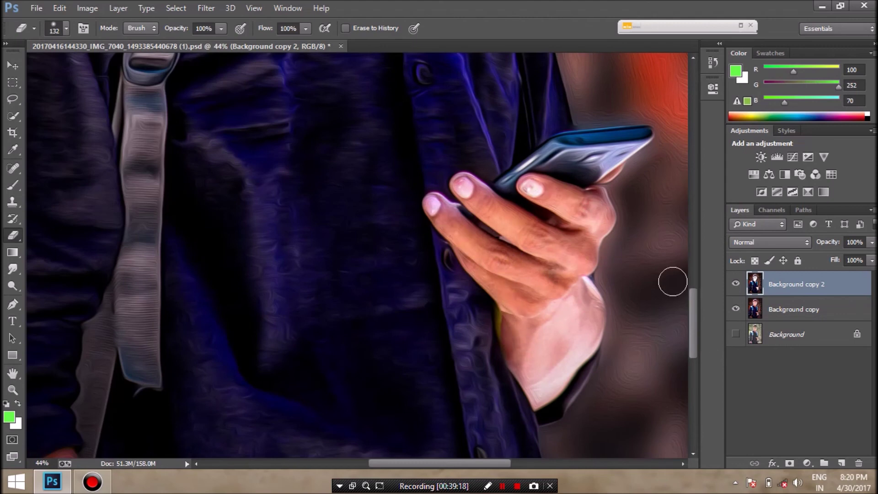
left_click_drag(439, 464, 393, 463)
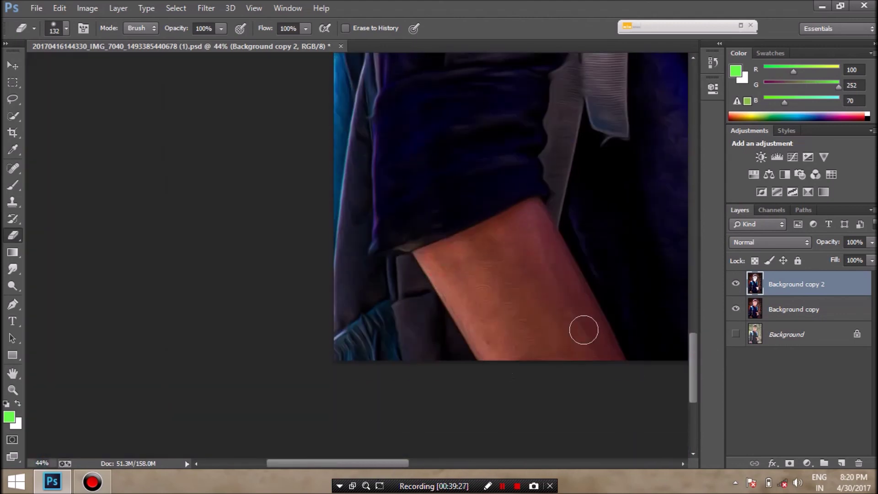
Fit the image on screen, compare the painted layer, and merge it down
key("ctrl+0")
left_click(736, 284)
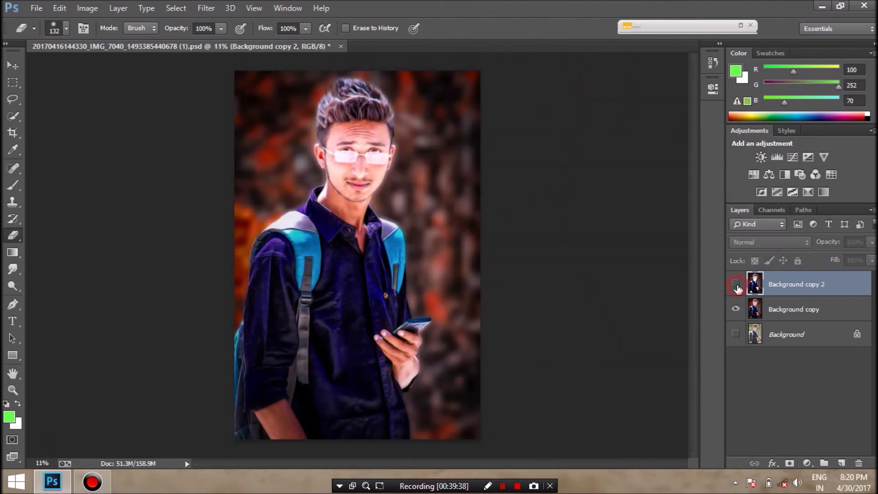
left_click(735, 283)
right_click(795, 289)
left_click(613, 366)
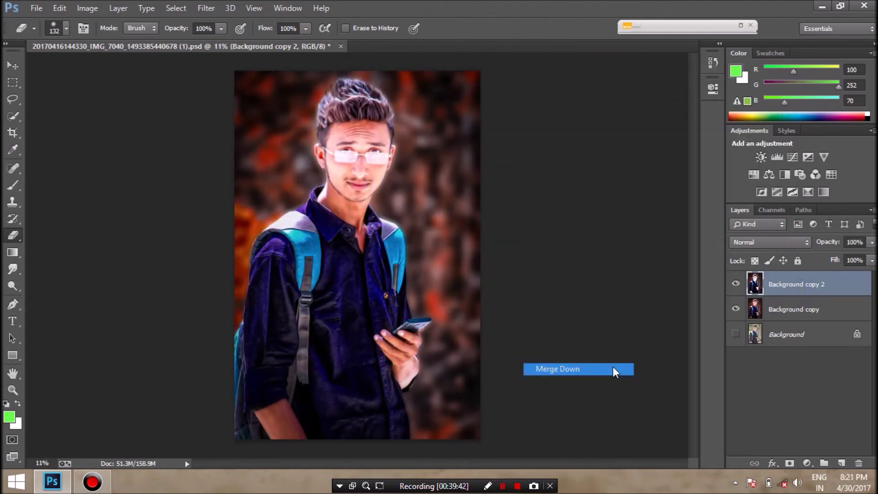
Place the lens-flare PNG as a new layer and scale it up over the chest
left_click(37, 8)
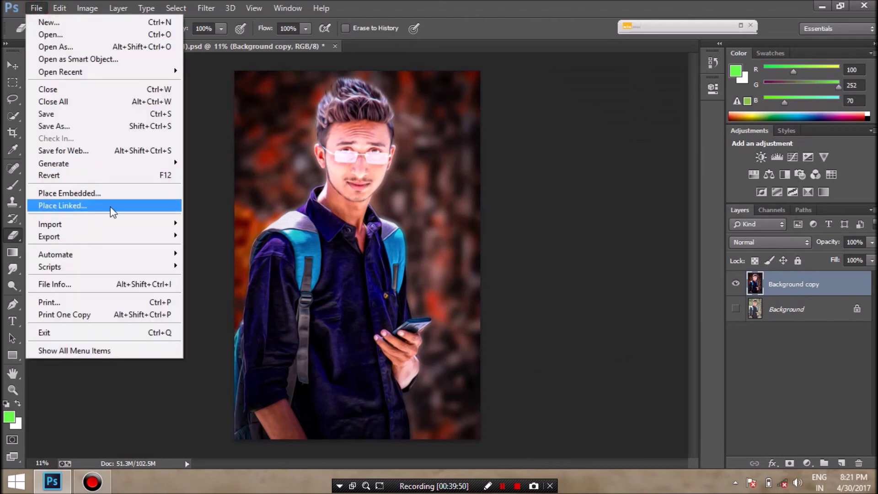
left_click(109, 207)
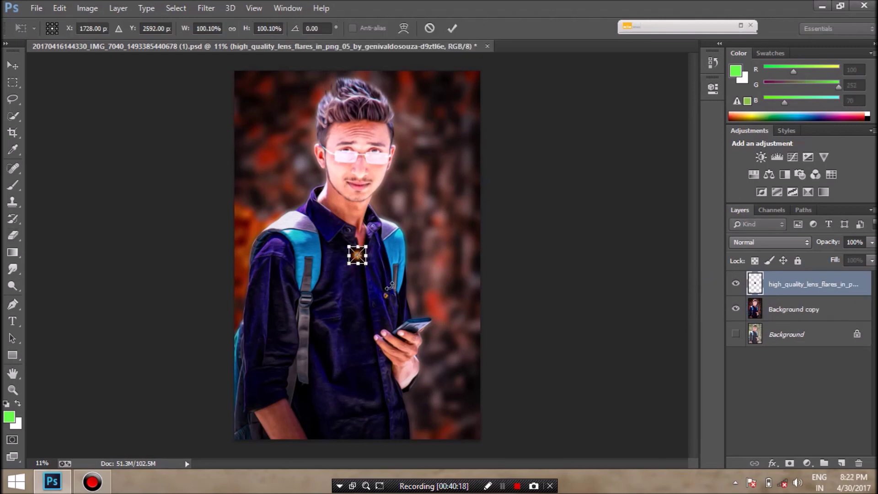
left_click_drag(367, 264, 456, 357)
Set the flare to Screen at 84% opacity, enlarge it and centre it on the phone
left_click(778, 242)
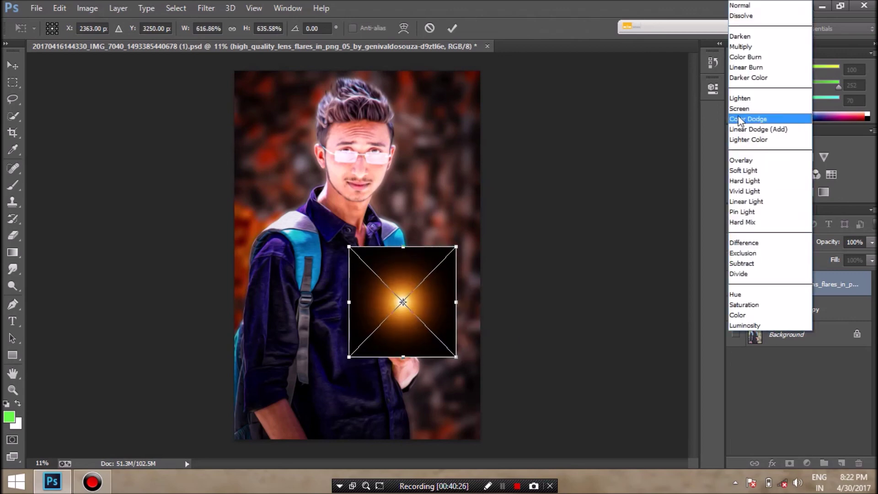
left_click(768, 119)
left_click_drag(428, 304, 436, 330)
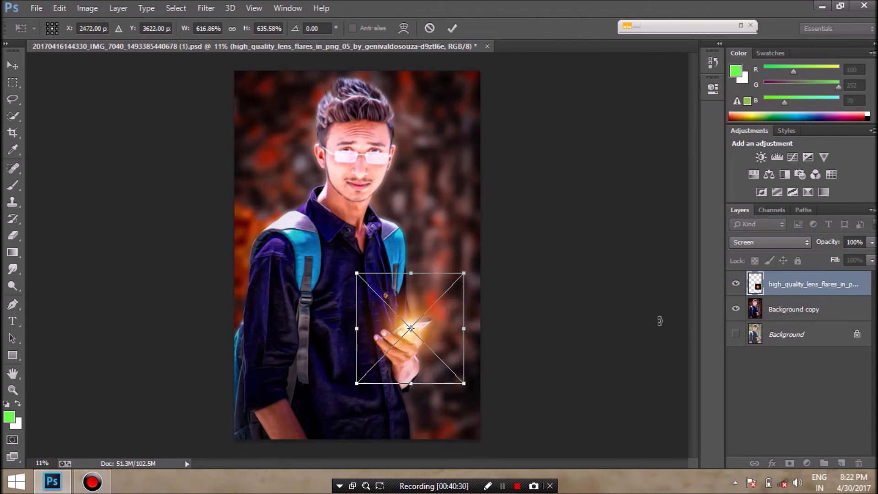
left_click(872, 247)
left_click_drag(869, 256, 861, 256)
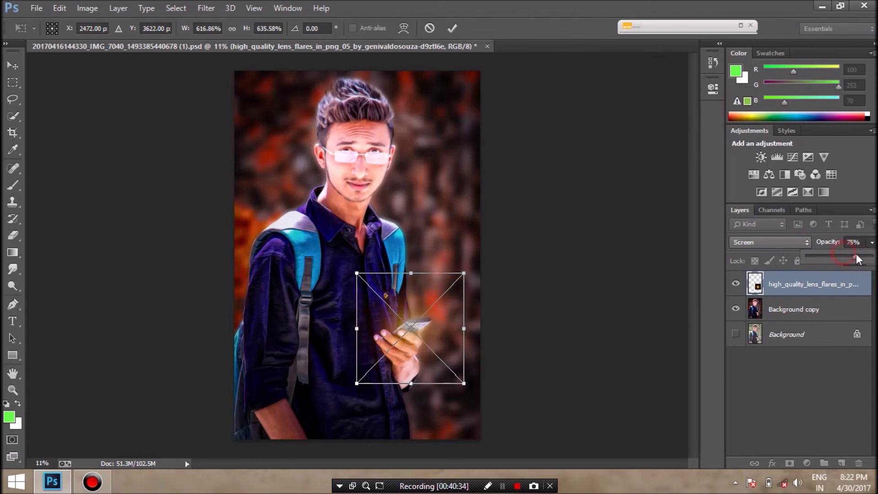
left_click_drag(465, 385, 487, 399)
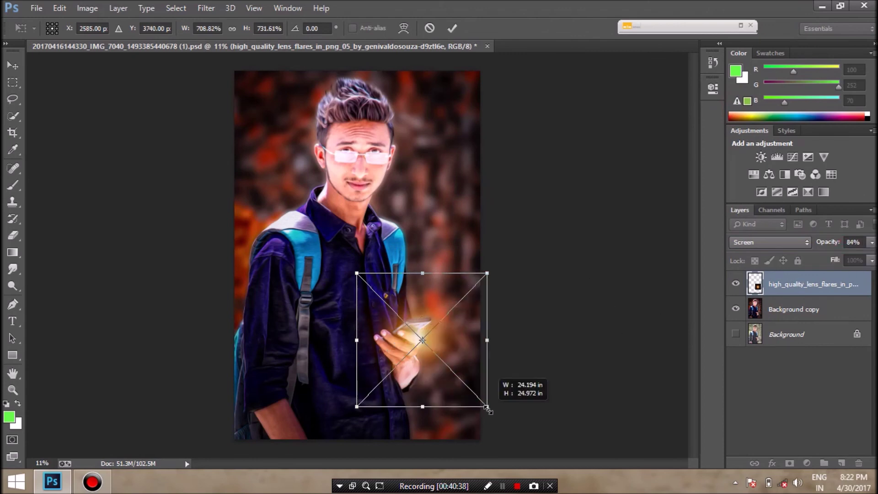
left_click_drag(438, 331, 441, 326)
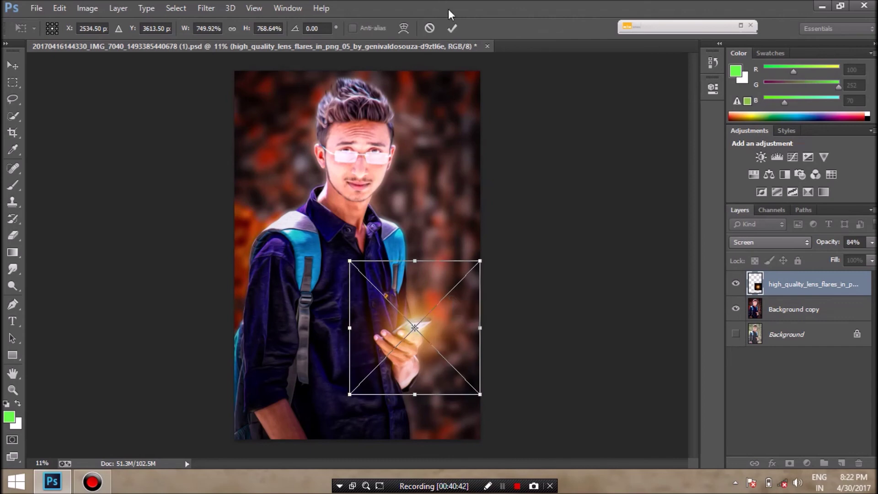
left_click(452, 28)
Adjust the flare to 70% opacity, compare it on and off, then Merge Visible
key("e")
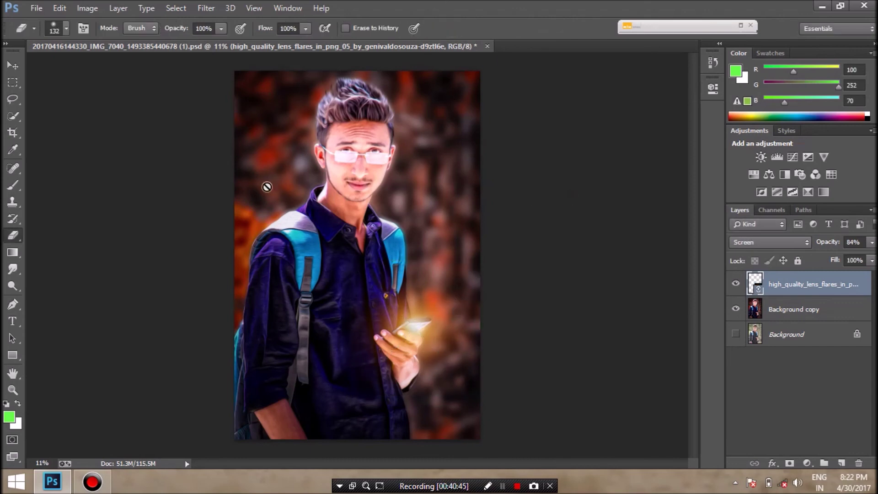
left_click(872, 242)
left_click_drag(848, 260, 855, 259)
left_click(735, 284)
left_click(736, 285)
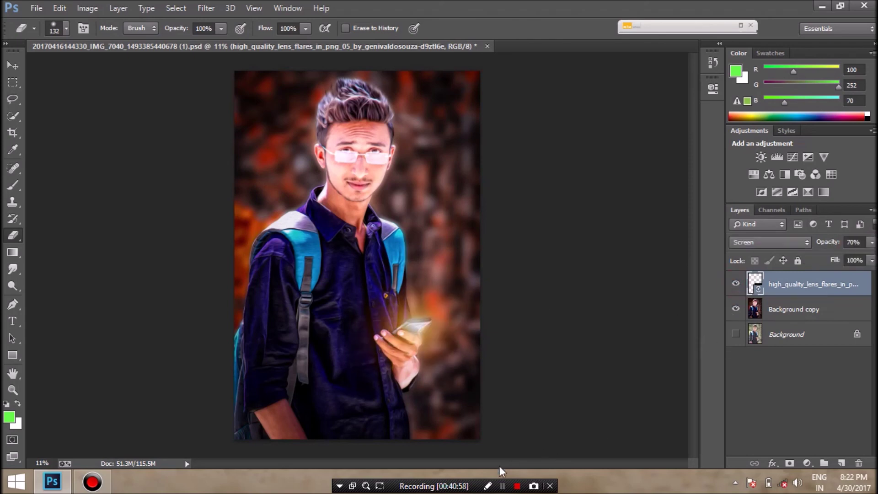
left_click(736, 284)
left_click(872, 242)
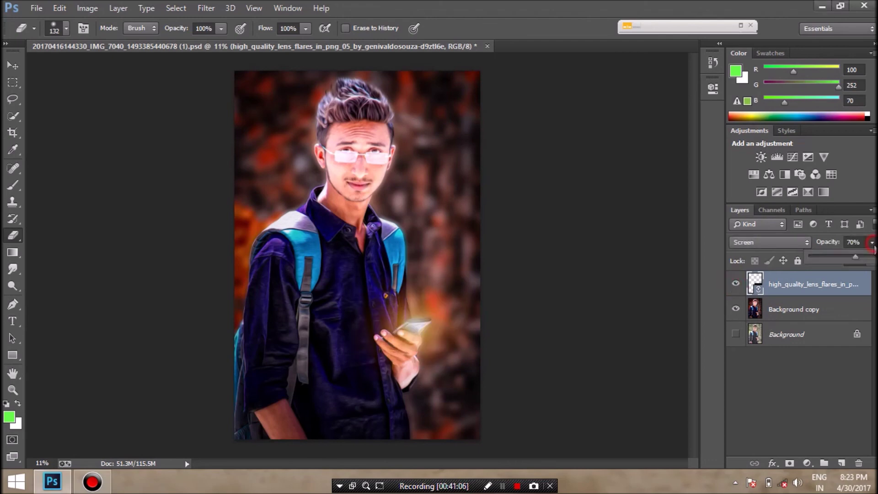
right_click(789, 287)
left_click(538, 418)
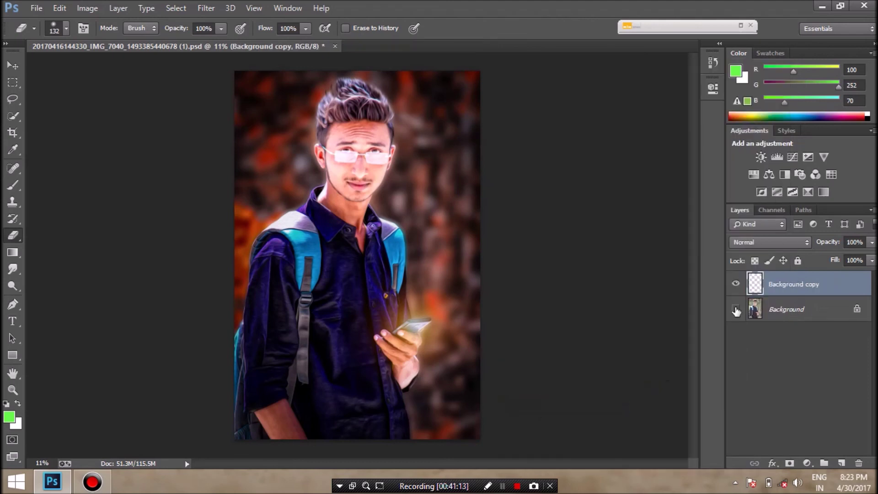
Compare Background copy against the original, then Flatten Image into one Background layer
left_click(736, 287)
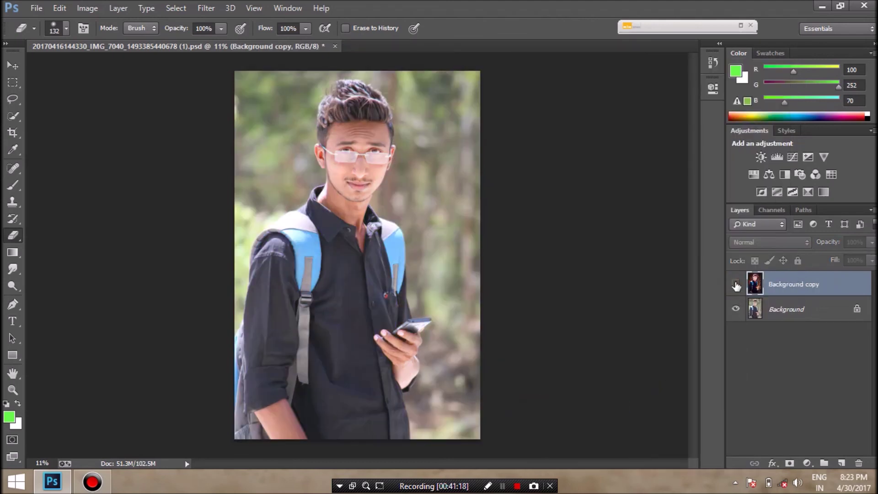
left_click(735, 287)
right_click(793, 281)
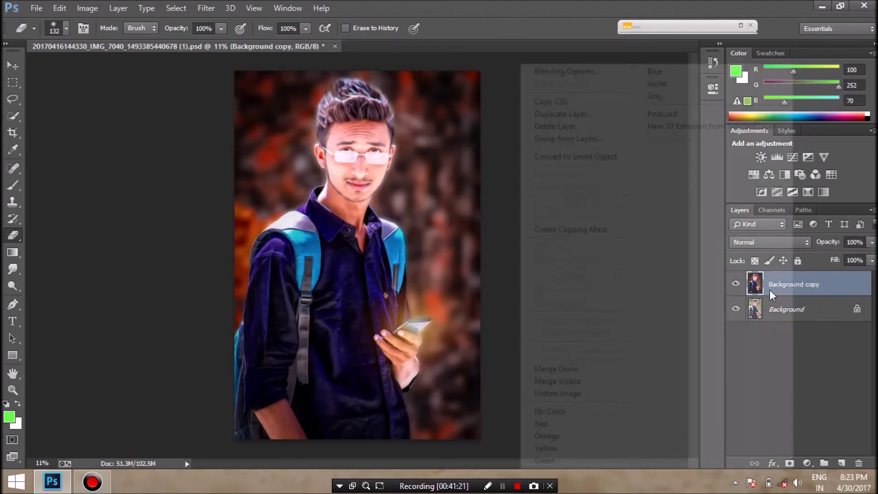
left_click(597, 397)
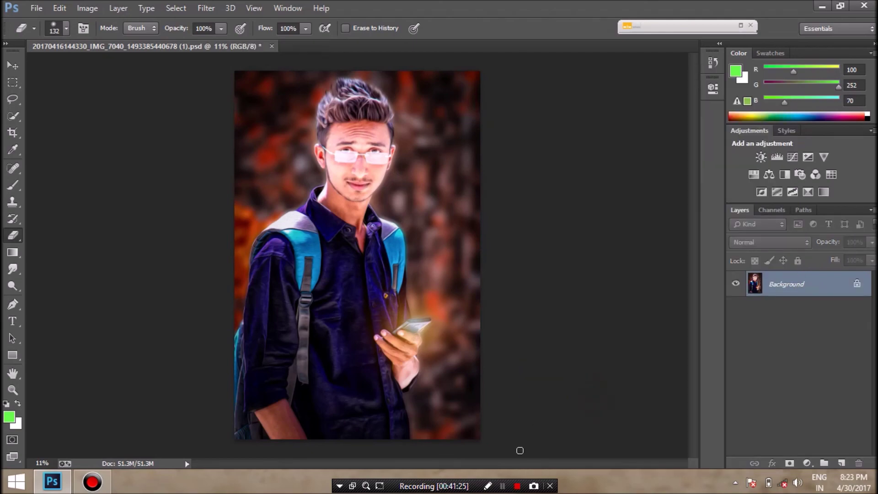